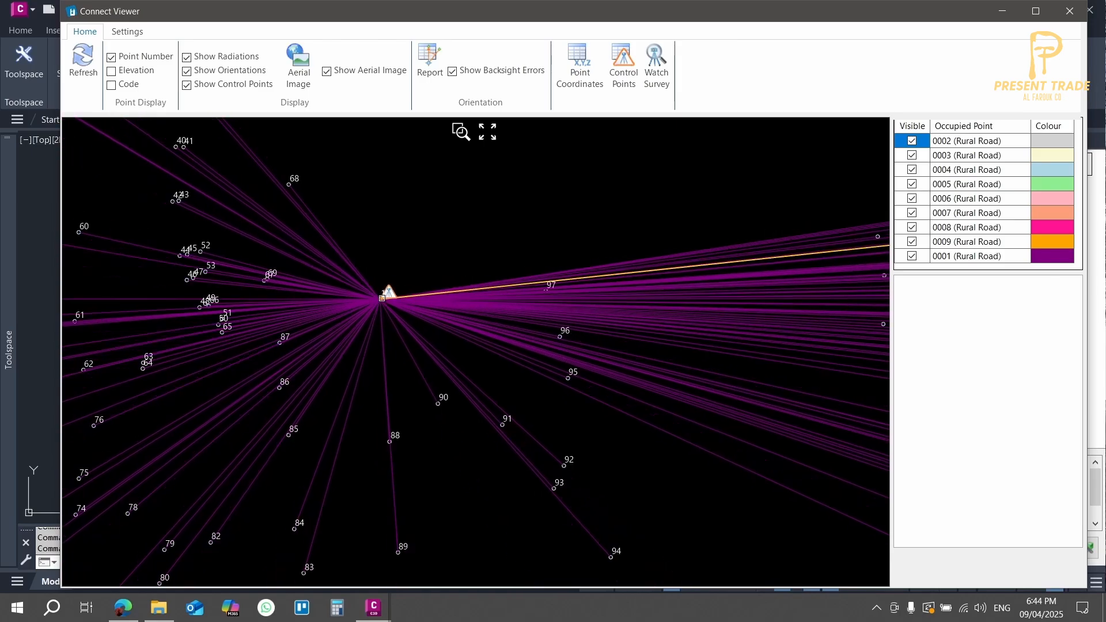
Step: Examine the survey radiations in the Connect Viewer and the plotted COGO points along the road in the Rural Road drawing
middle_click_drag(471, 280, 306, 293)
scroll(306, 293, "down", 1)
middle_click_drag(429, 249, 476, 254)
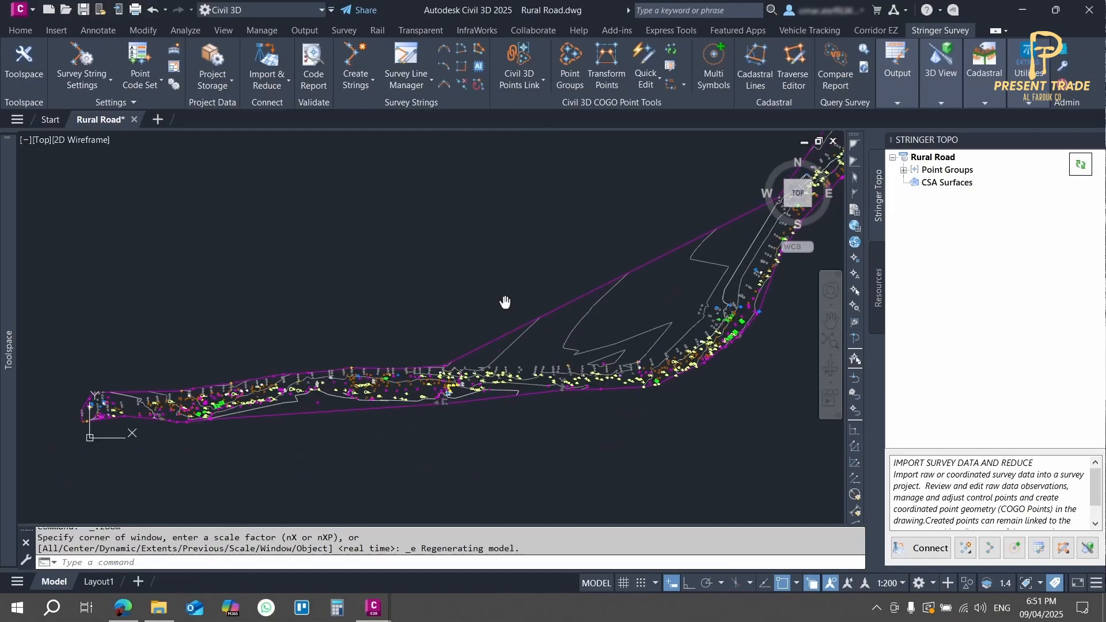
scroll(498, 289, "up", 2)
scroll(370, 259, "up", 10)
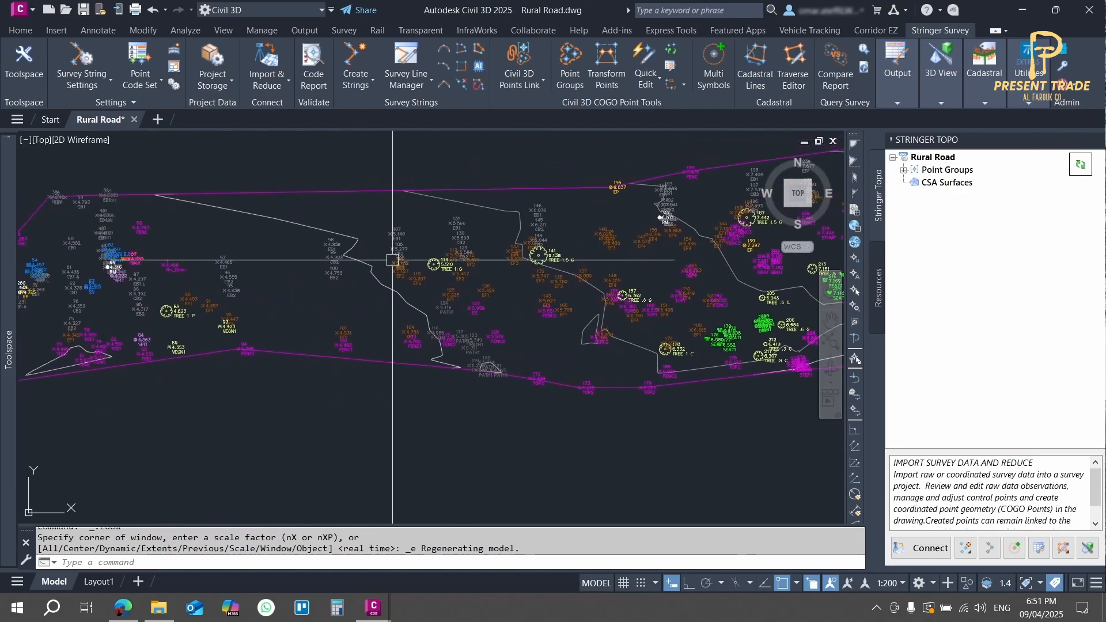
left_click(541, 275)
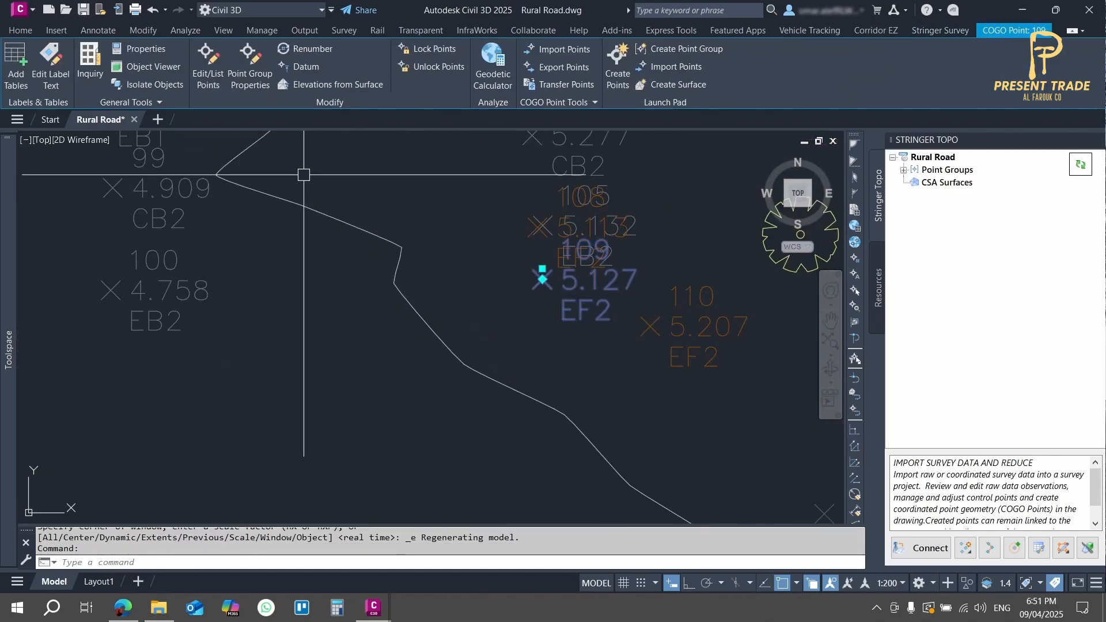
scroll(555, 284, "down", 8)
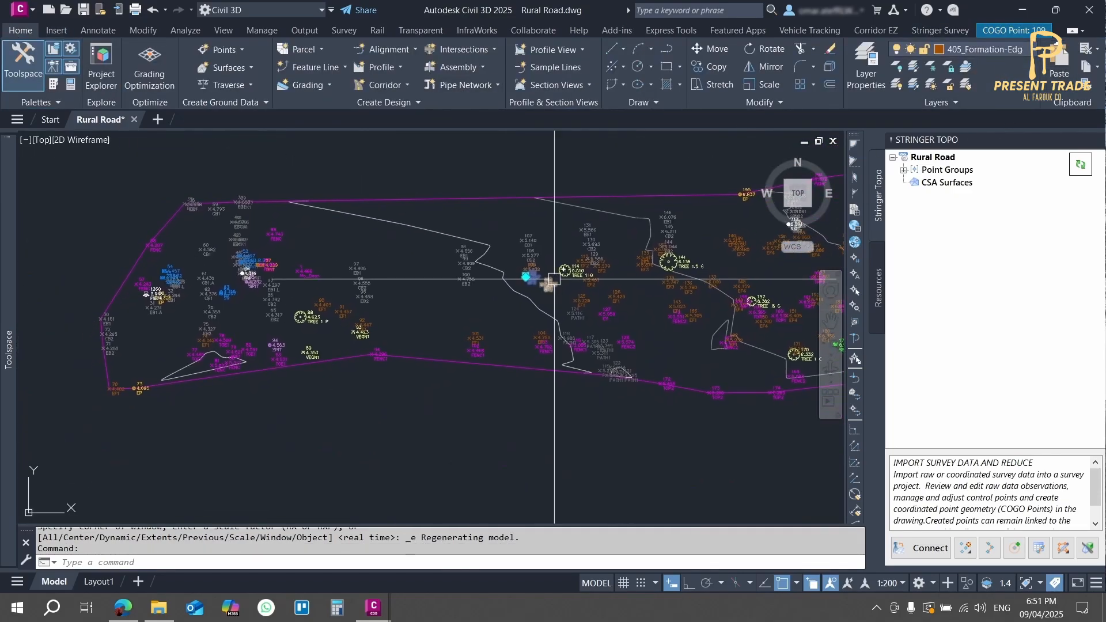
scroll(536, 323, "up", 6)
scroll(464, 224, "down", 2)
middle_click_drag(465, 226, 553, 301)
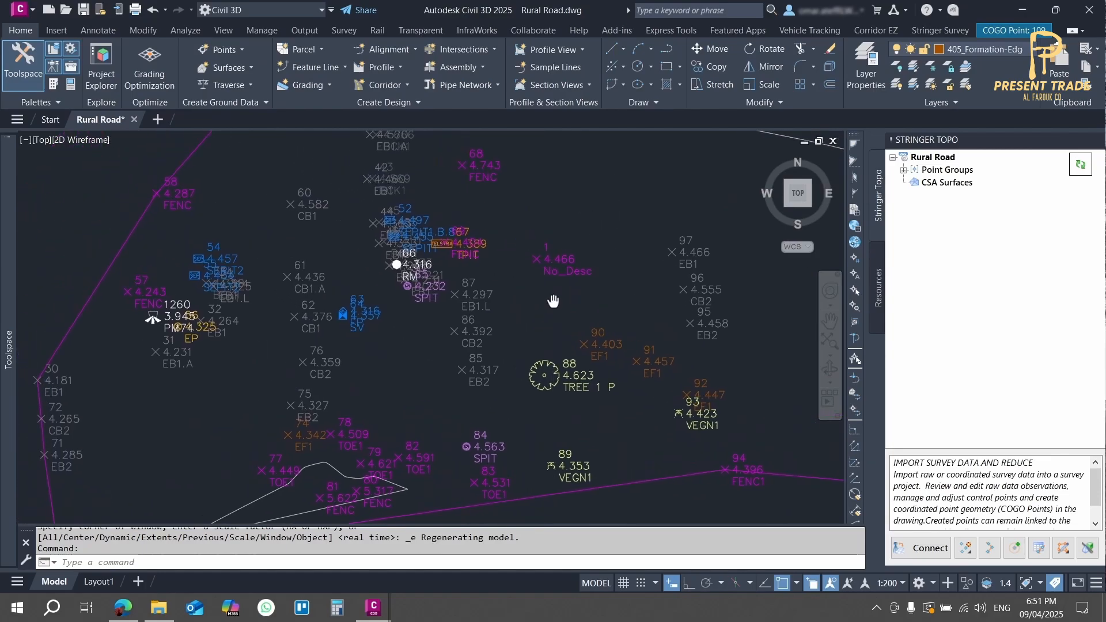
scroll(171, 351, "up", 4)
scroll(177, 289, "down", 6)
scroll(562, 314, "up", 2)
scroll(587, 264, "up", 3)
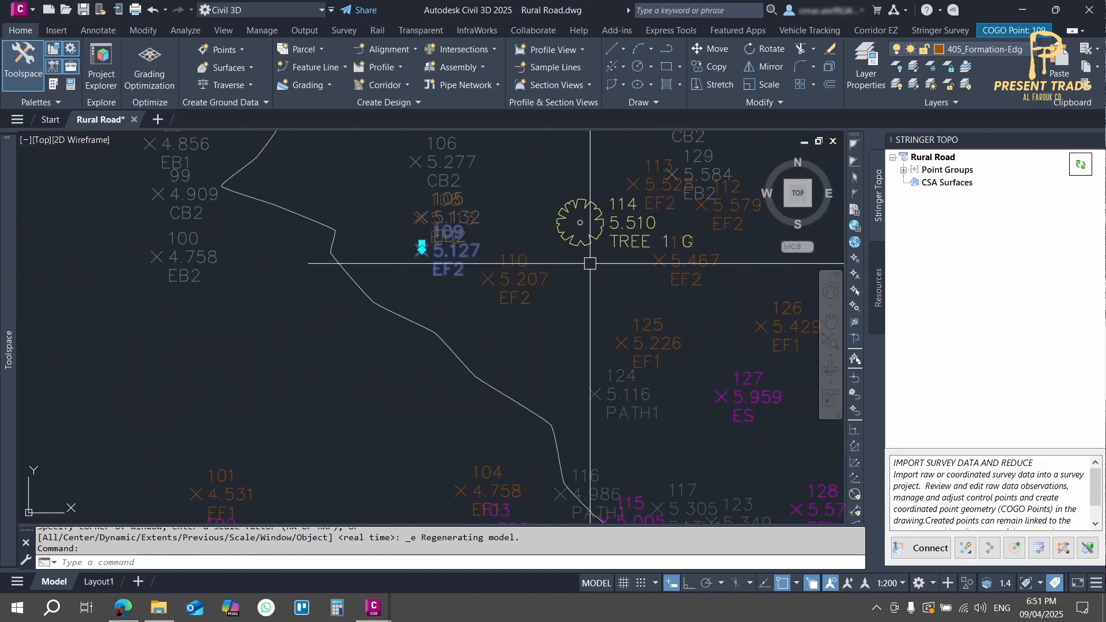
key("Escape")
scroll(375, 291, "up", 2)
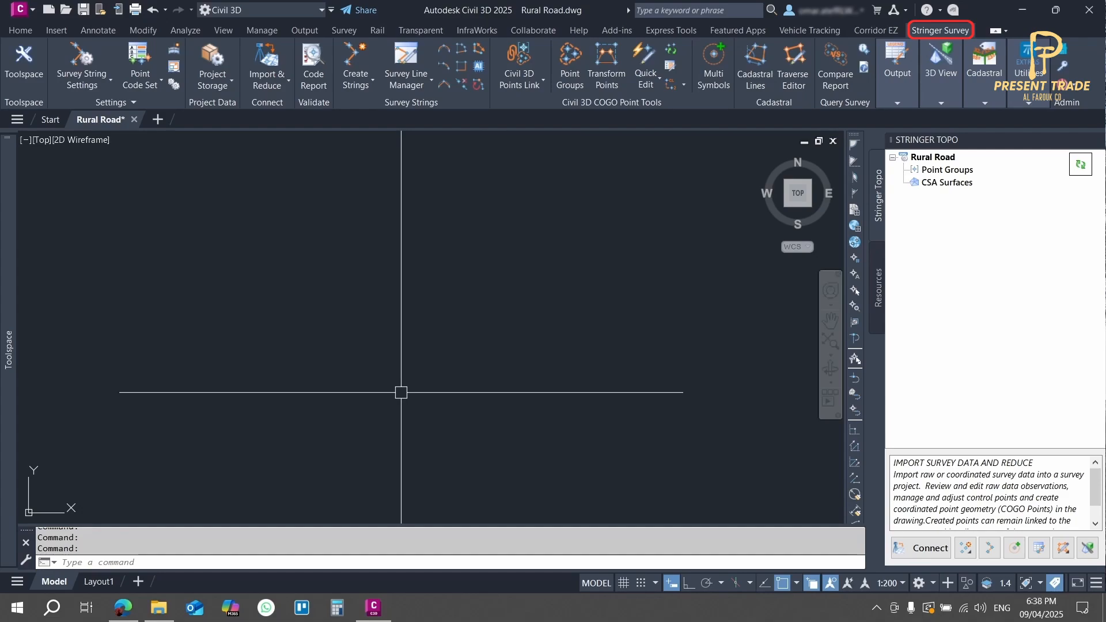
Step: Open the Stringer Connect window for importing and reducing survey data
left_click(280, 82)
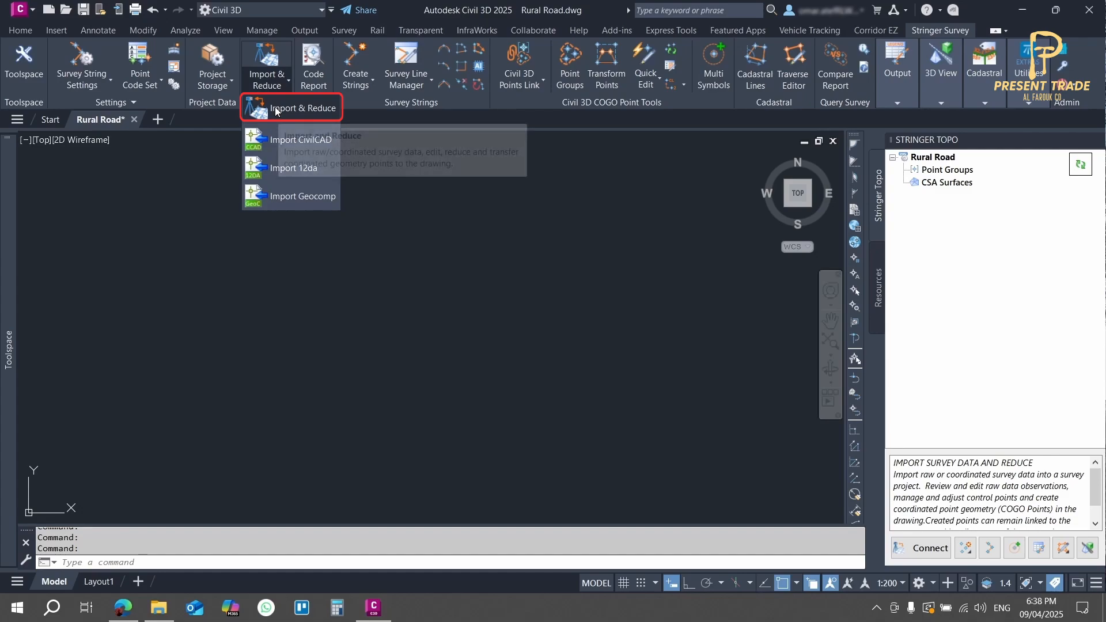
left_click(269, 86)
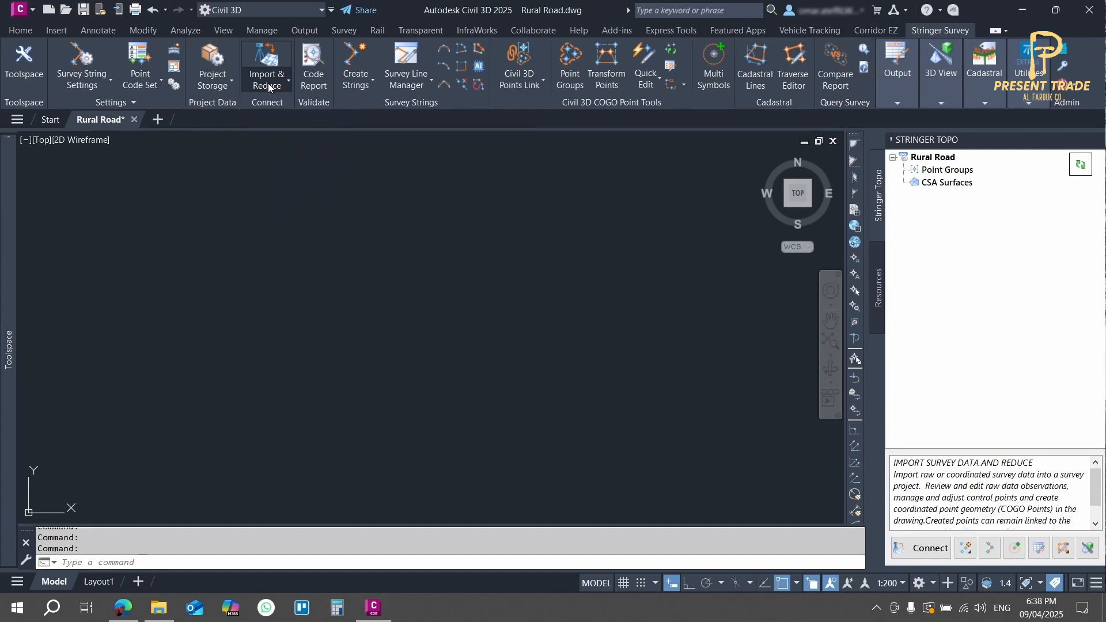
left_click(927, 549)
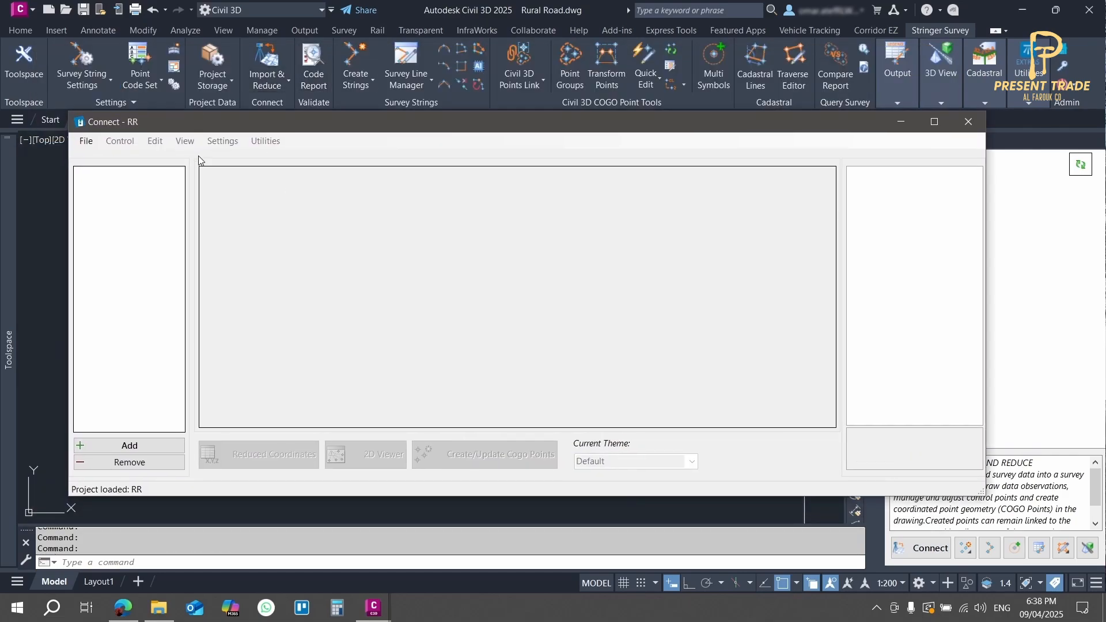
Step: Start a new Connect project named Rural Road with Civil 3D Cogo Point as the COGO point type
left_click(86, 141)
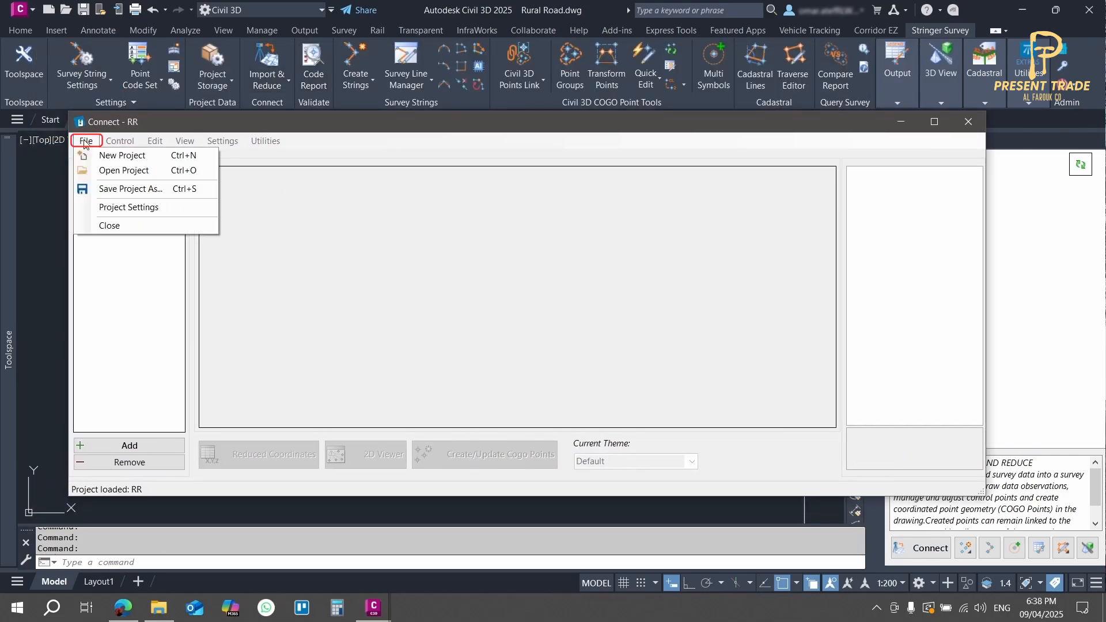
left_click(122, 155)
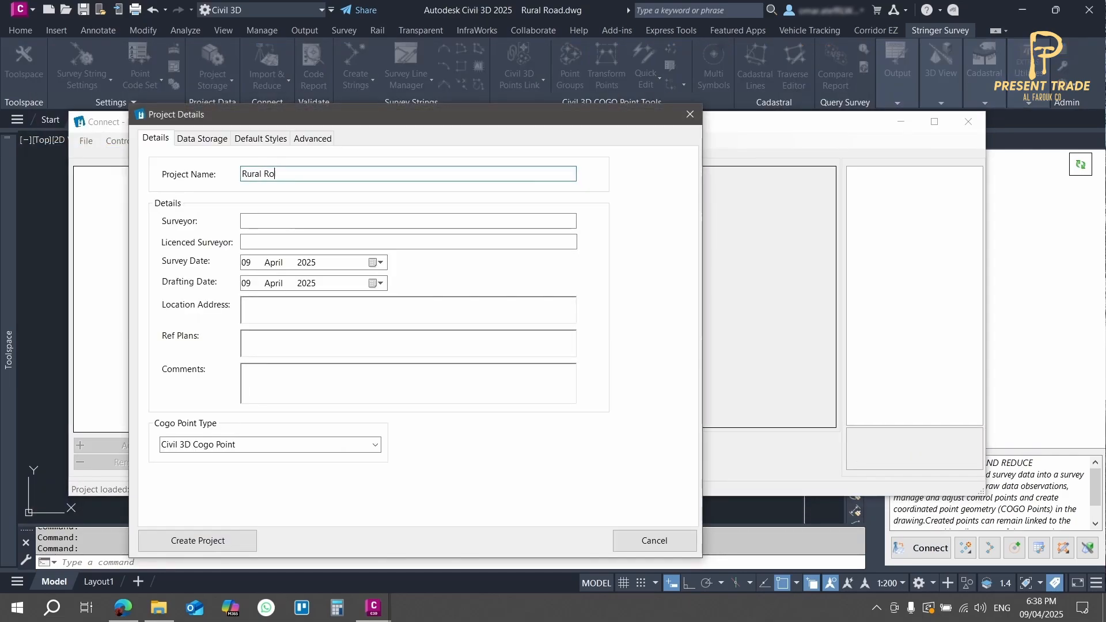
left_click(262, 221)
left_click(375, 445)
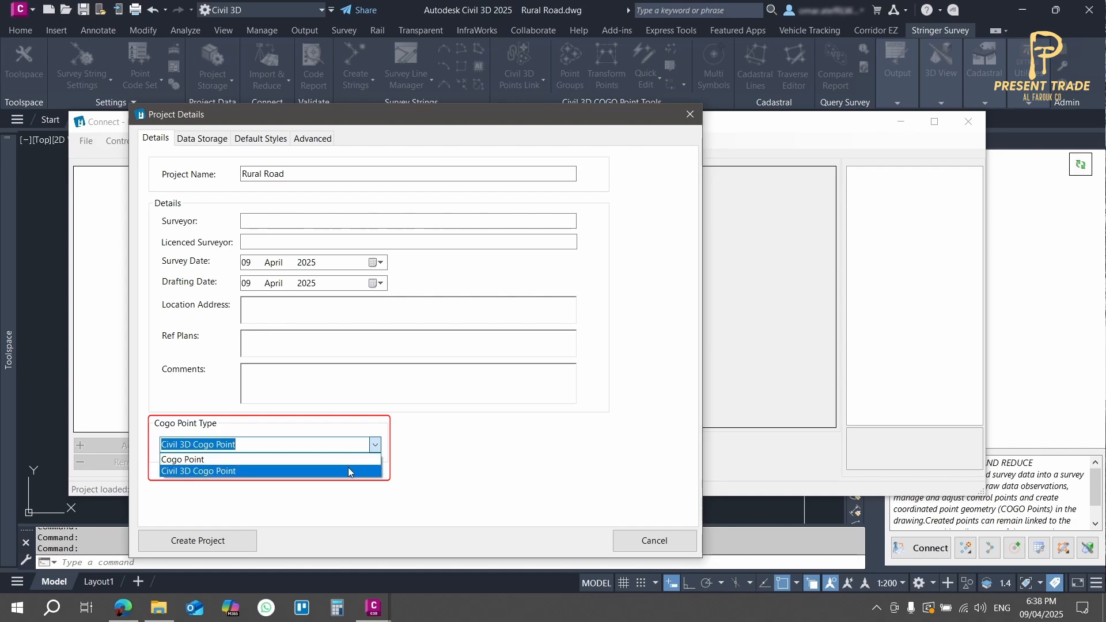
left_click(261, 471)
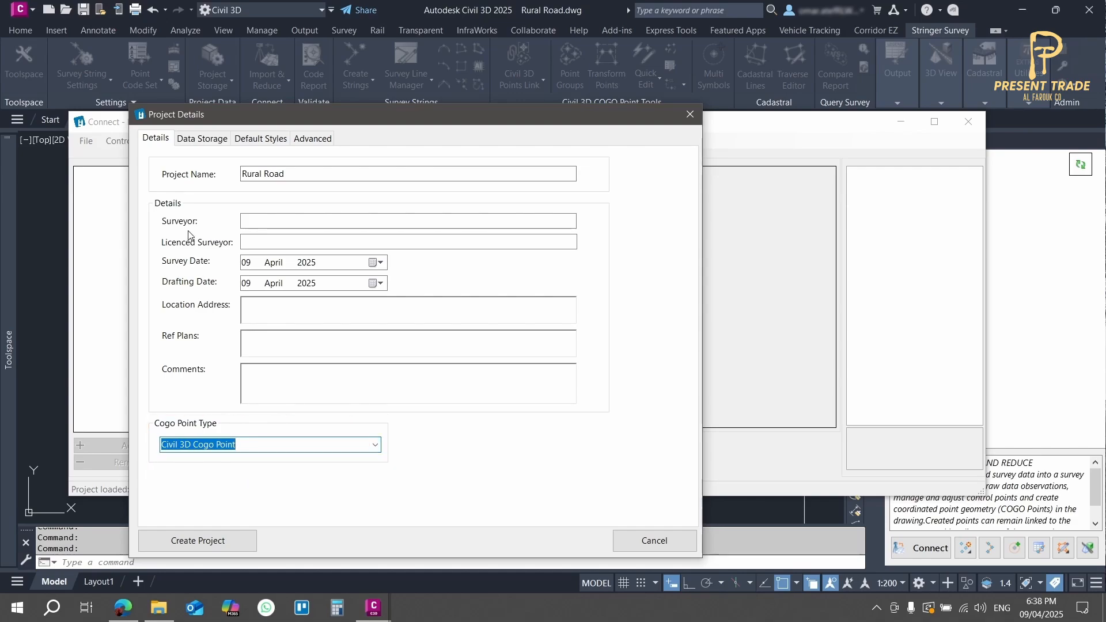
Step: Review the project's data storage and default style settings, and create the project
left_click(194, 141)
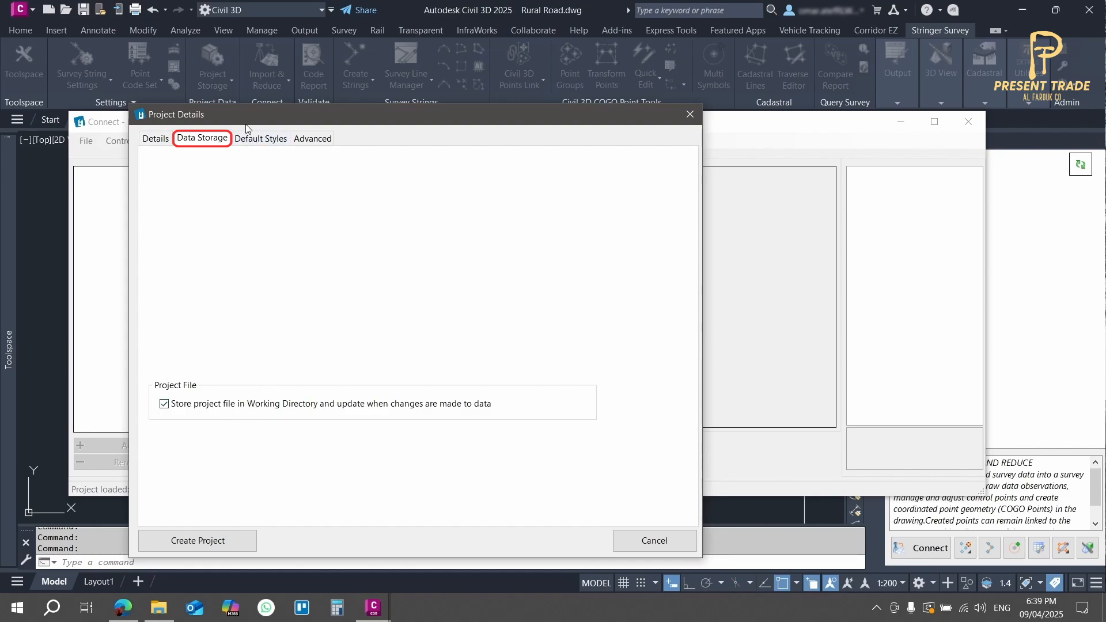
left_click(244, 141)
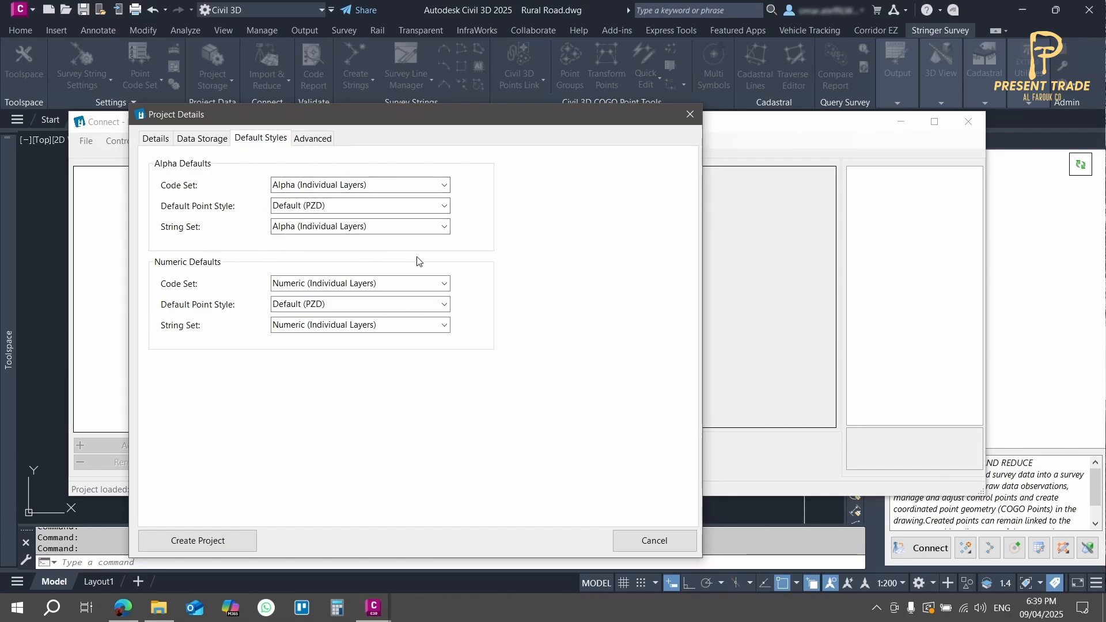
left_click(152, 140)
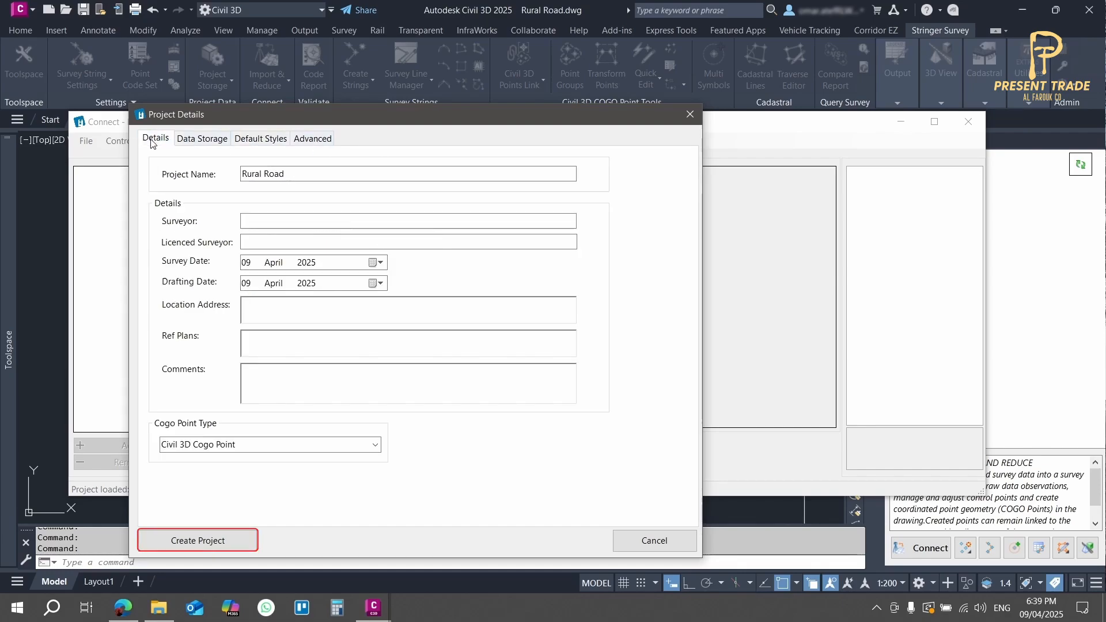
left_click(229, 544)
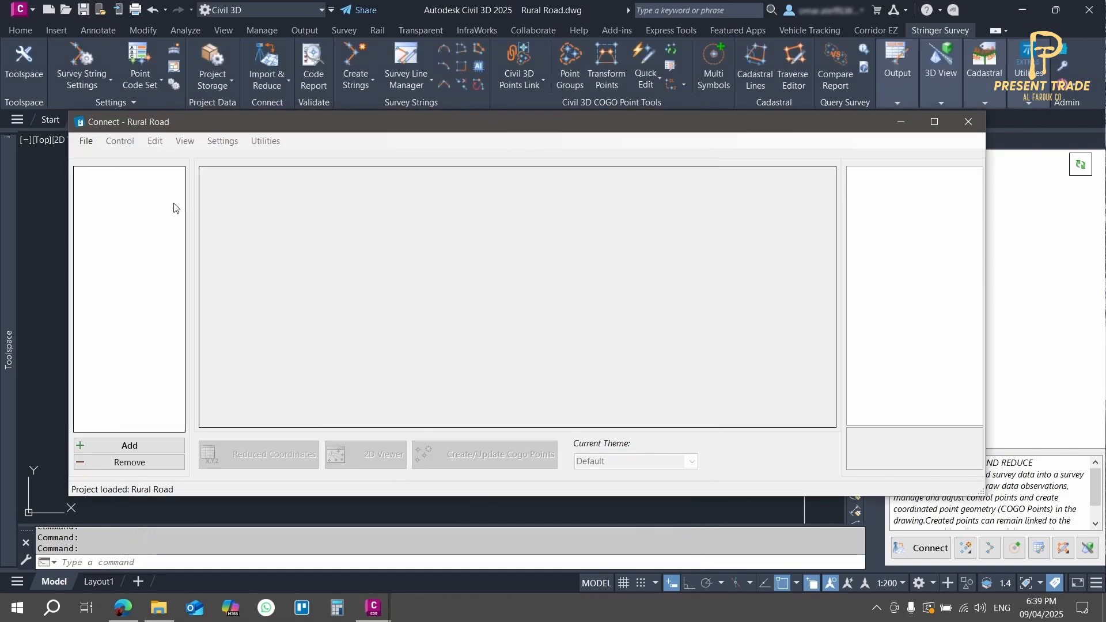
Step: Add raw data named Rural Road from the SDR Sokkia file "Rural Road Survey - Alpha Codes.sdr" in the For Civil 3D folder
left_click(149, 446)
type("Rural Road")
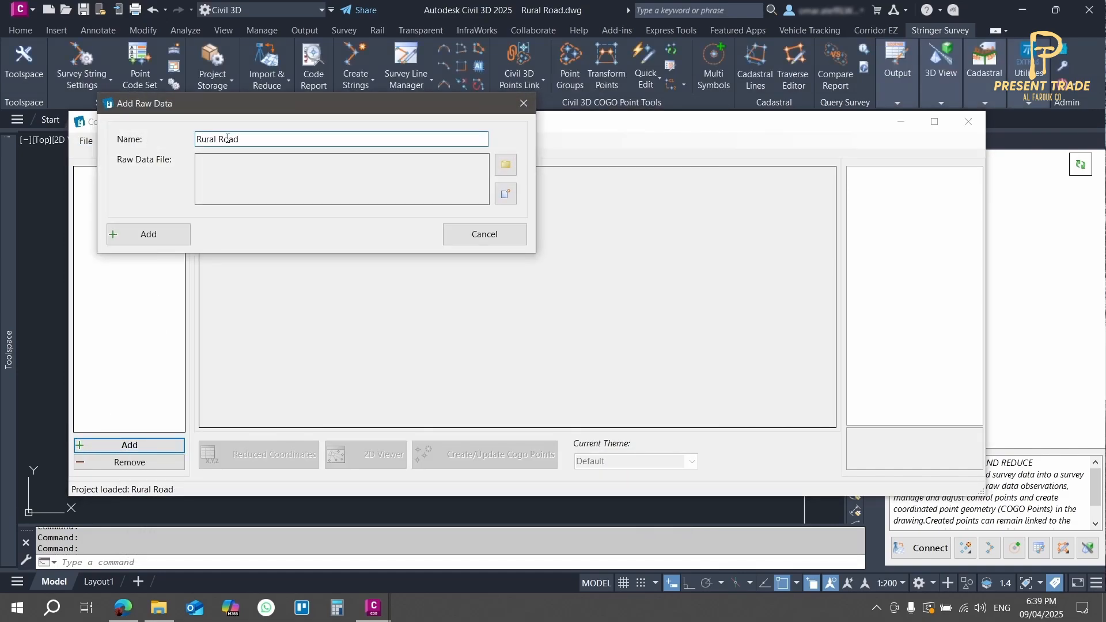
left_click(505, 165)
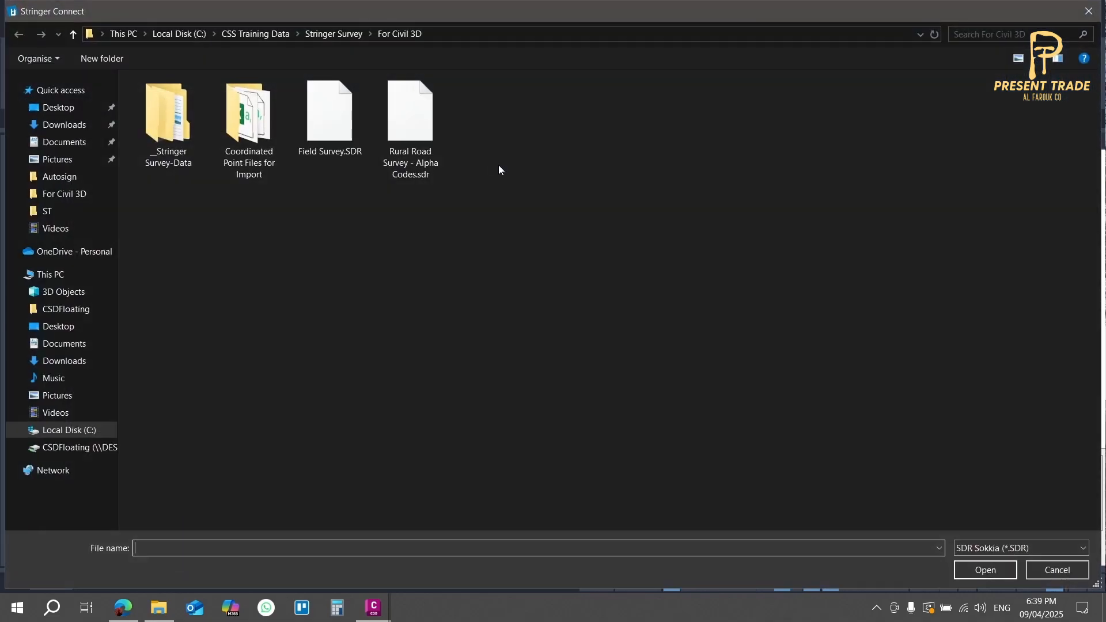
left_click(416, 165)
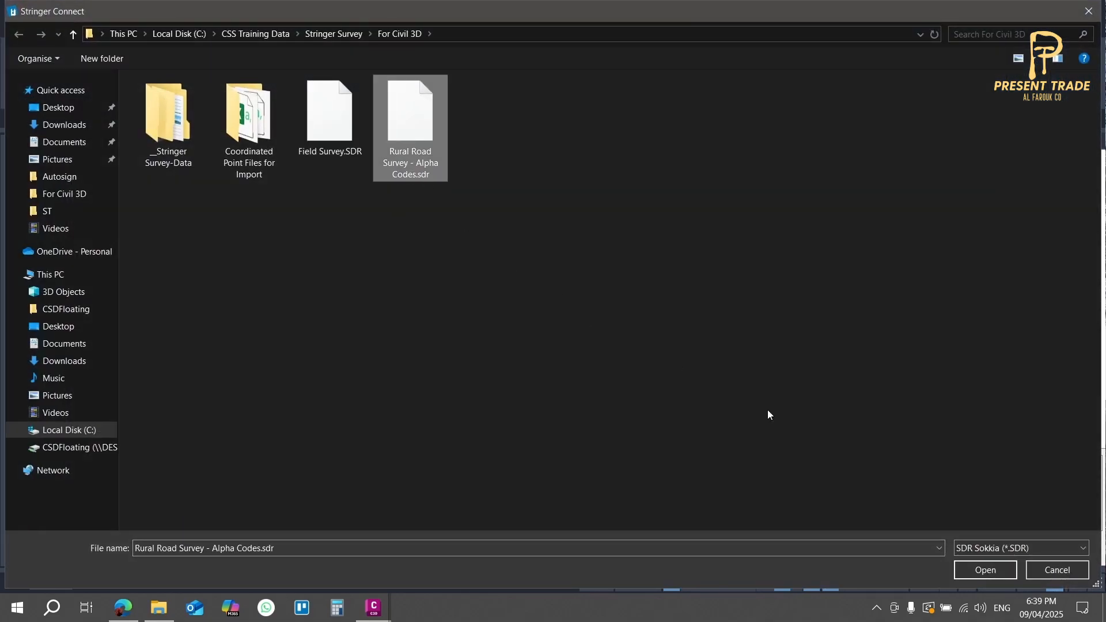
left_click(1018, 549)
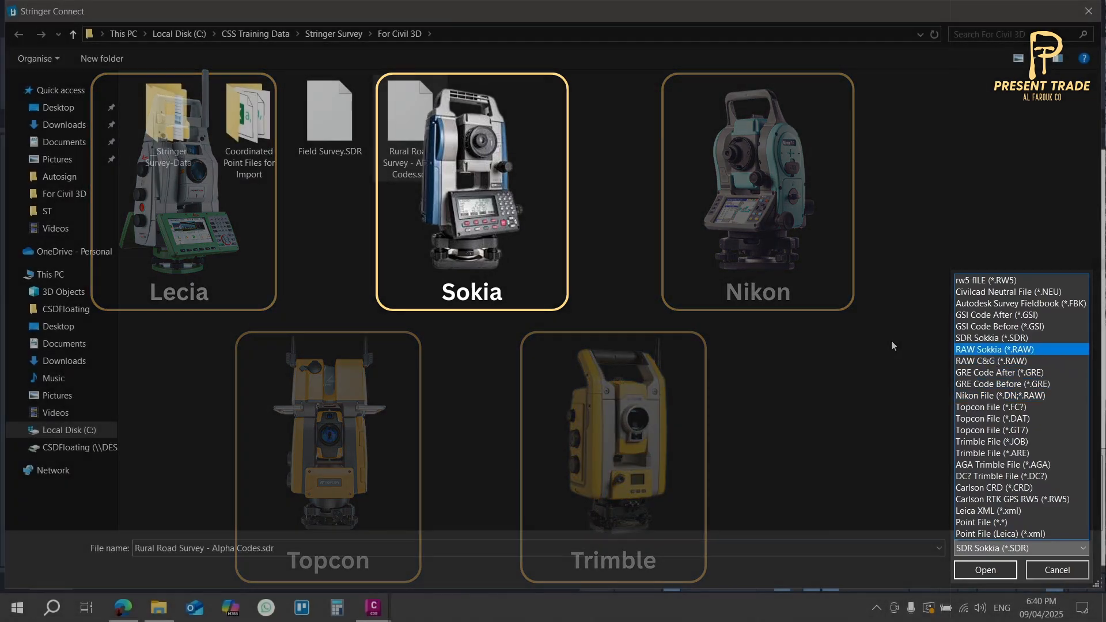
left_click(825, 359)
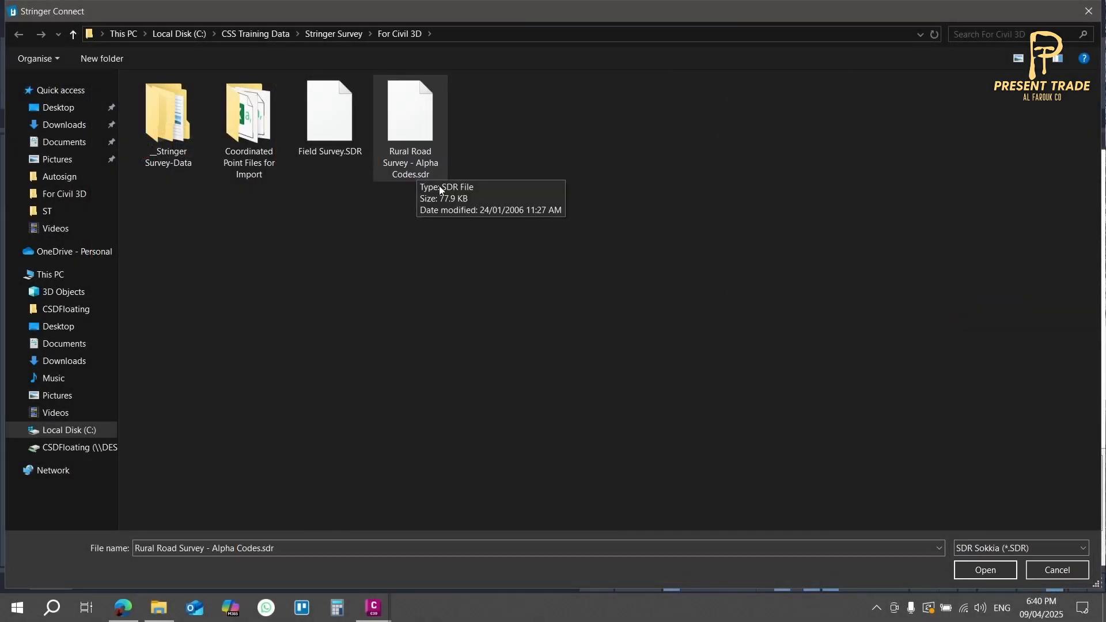
left_click(975, 576)
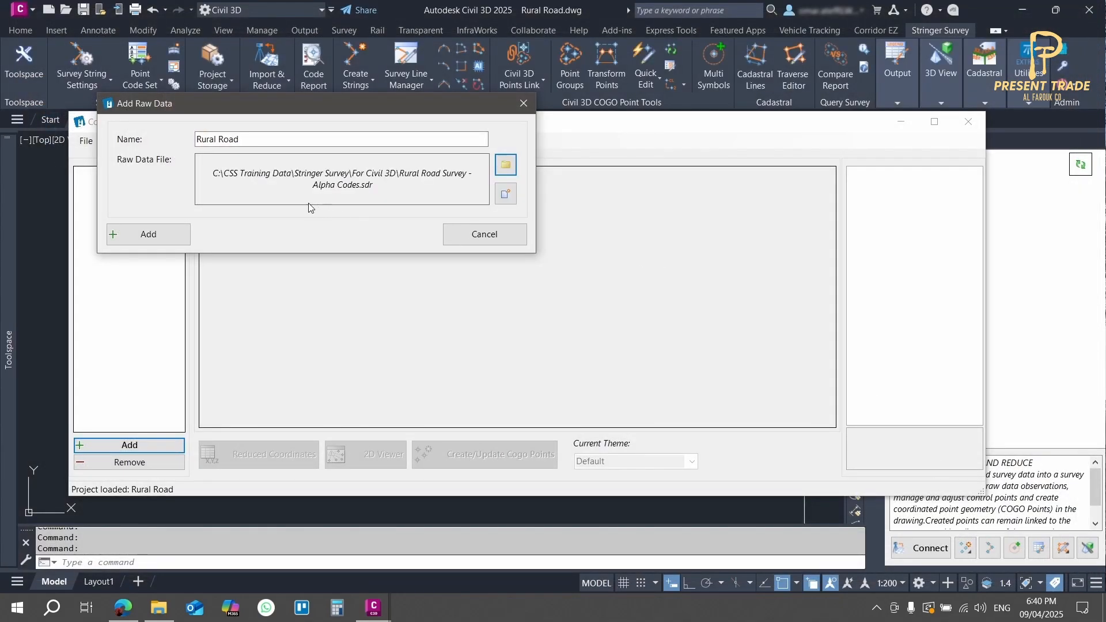
left_click(158, 230)
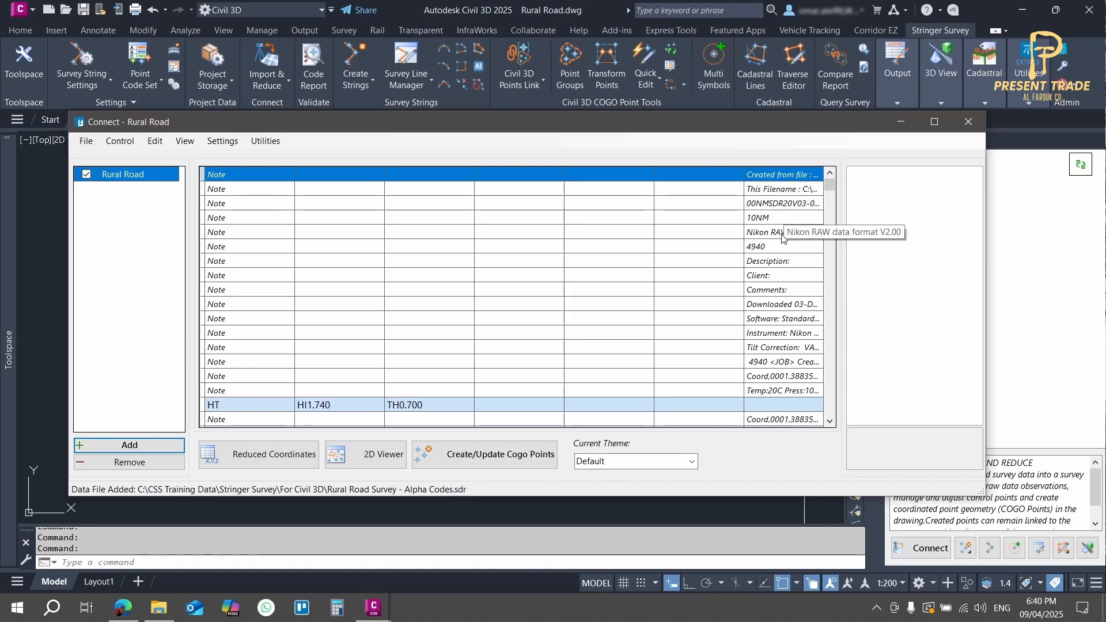
Step: Look through the imported raw data records, checking the notes, instrument and target heights, and shots
left_click(786, 323)
left_click(785, 333)
left_click(779, 363)
scroll(775, 373, "down", 3)
left_click(258, 278)
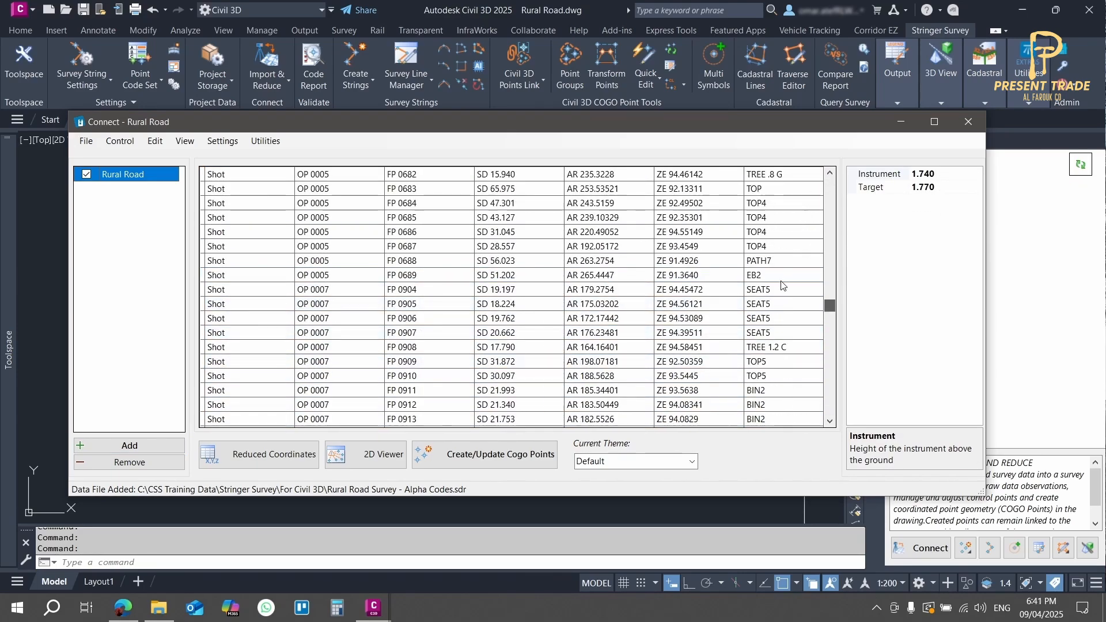
left_click_drag(830, 304, 825, 166)
scroll(511, 244, "down", 2)
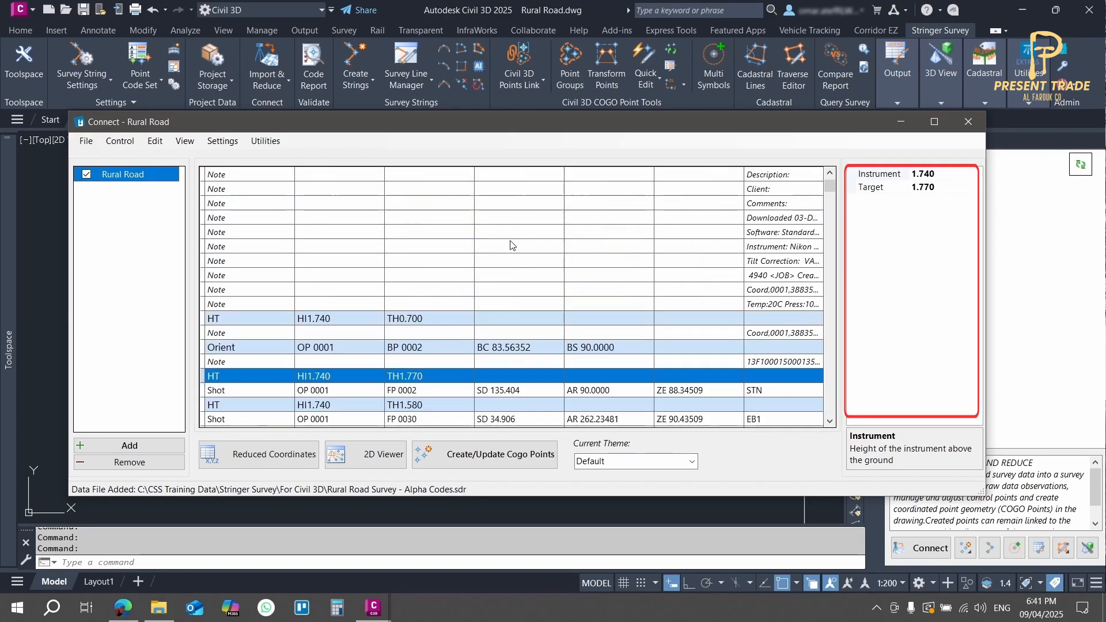
Step: Set the instrument height to 1.8 in the first HT record, the one with target height 0.700
left_click(343, 317)
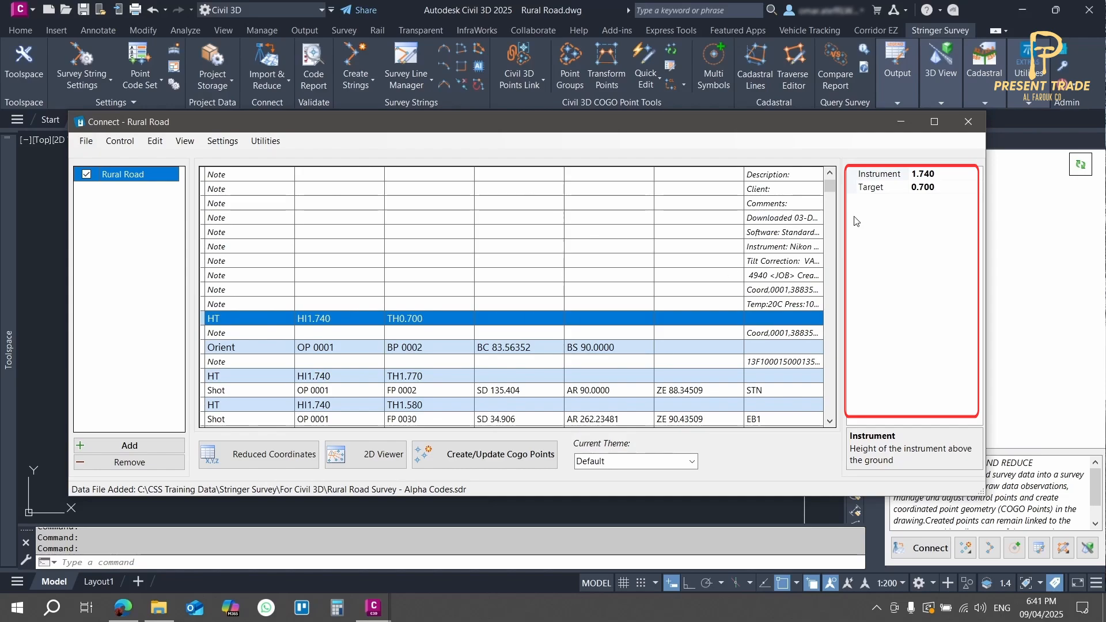
left_click(942, 176)
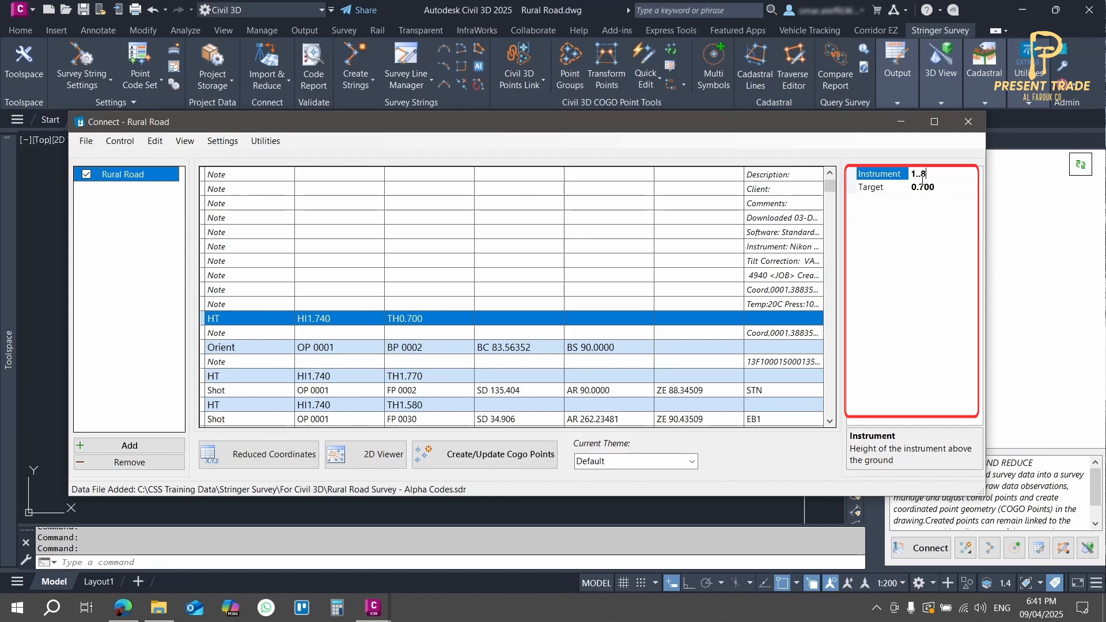
left_click(550, 349)
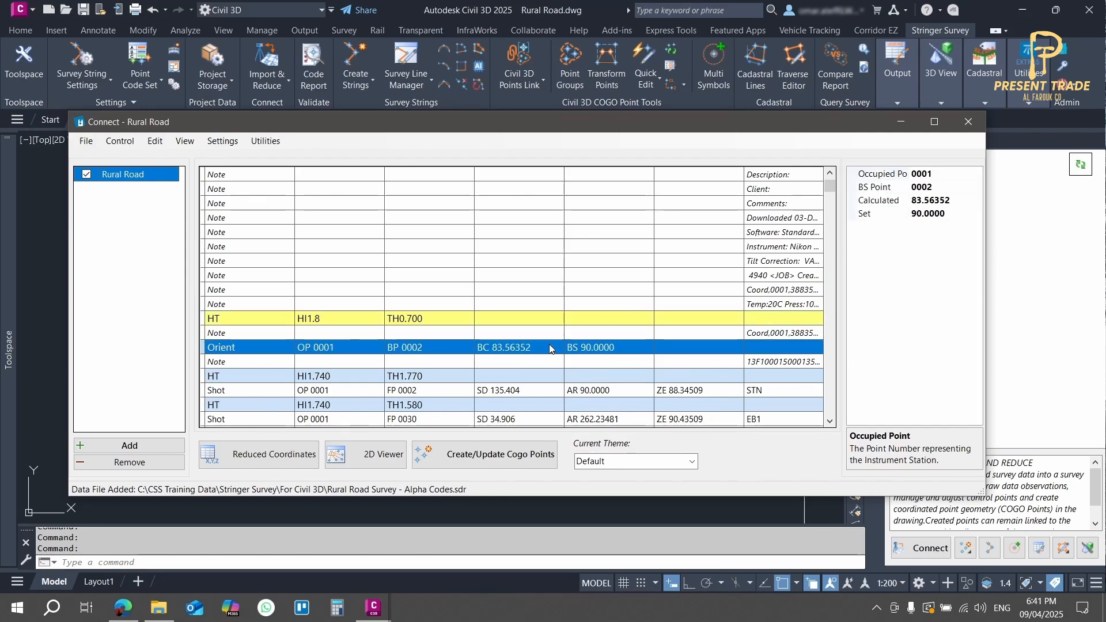
left_click(462, 333)
left_click(394, 349)
left_click(324, 321)
left_click(352, 333)
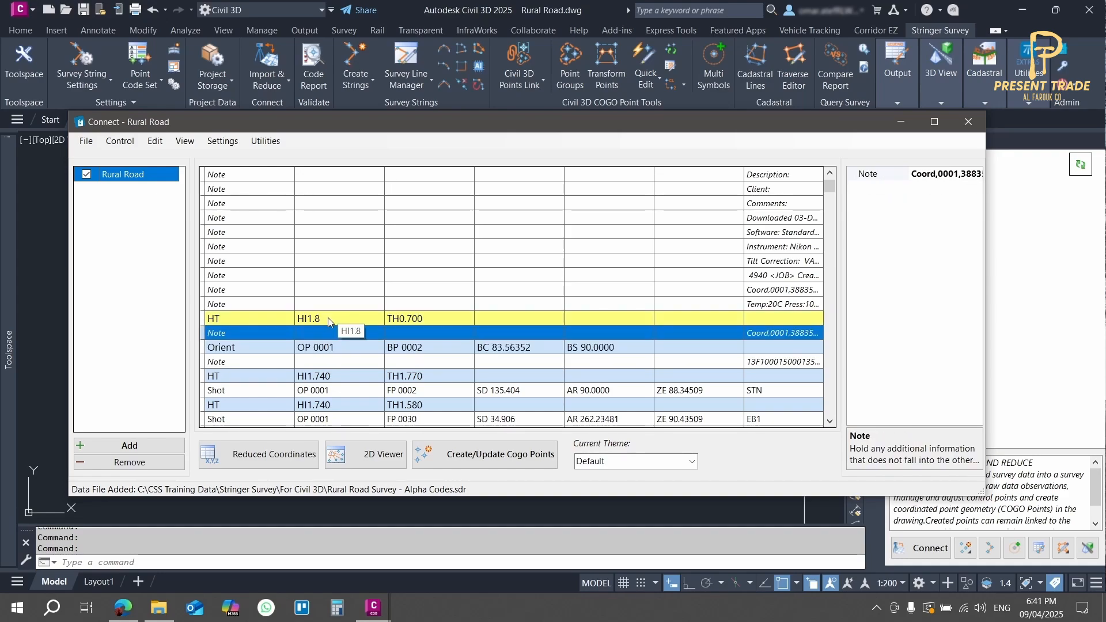
Step: Reset the edited first HT record to its originally imported values
left_click(335, 324)
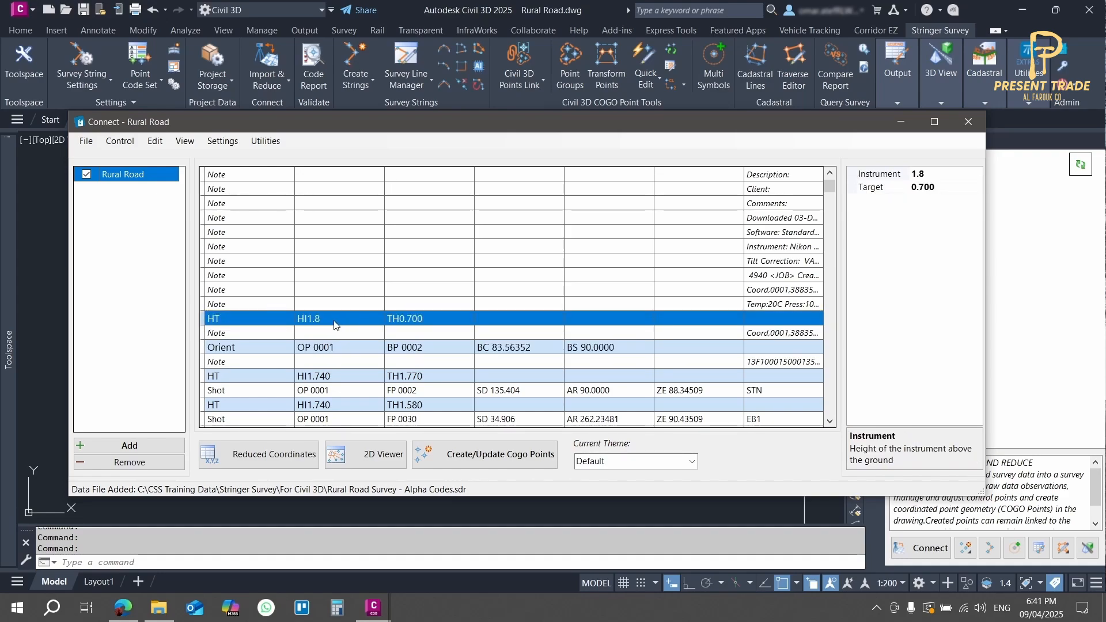
right_click(335, 324)
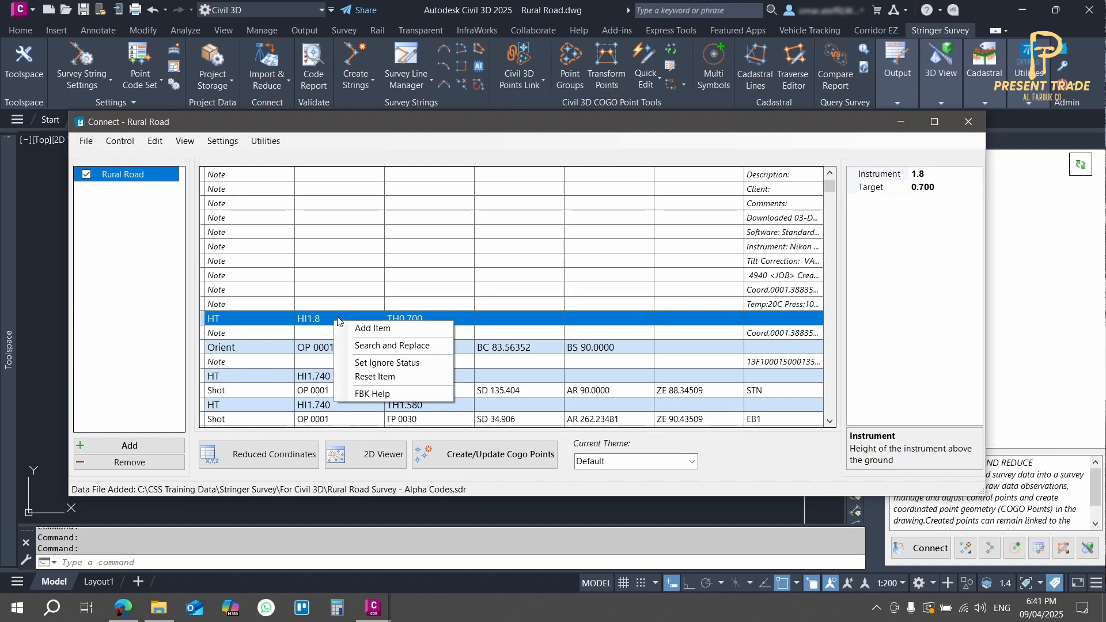
left_click(379, 378)
left_click(550, 342)
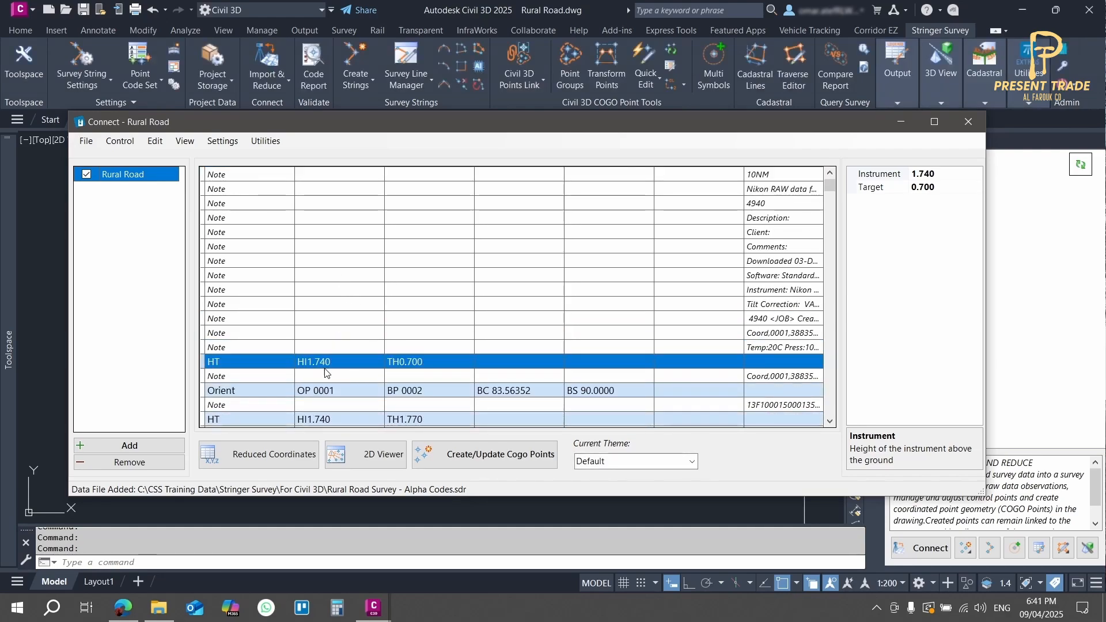
Step: Set the ignore status on the Orient record with occupied point 0001 and backsight point 0002
left_click(338, 401)
left_click(339, 394)
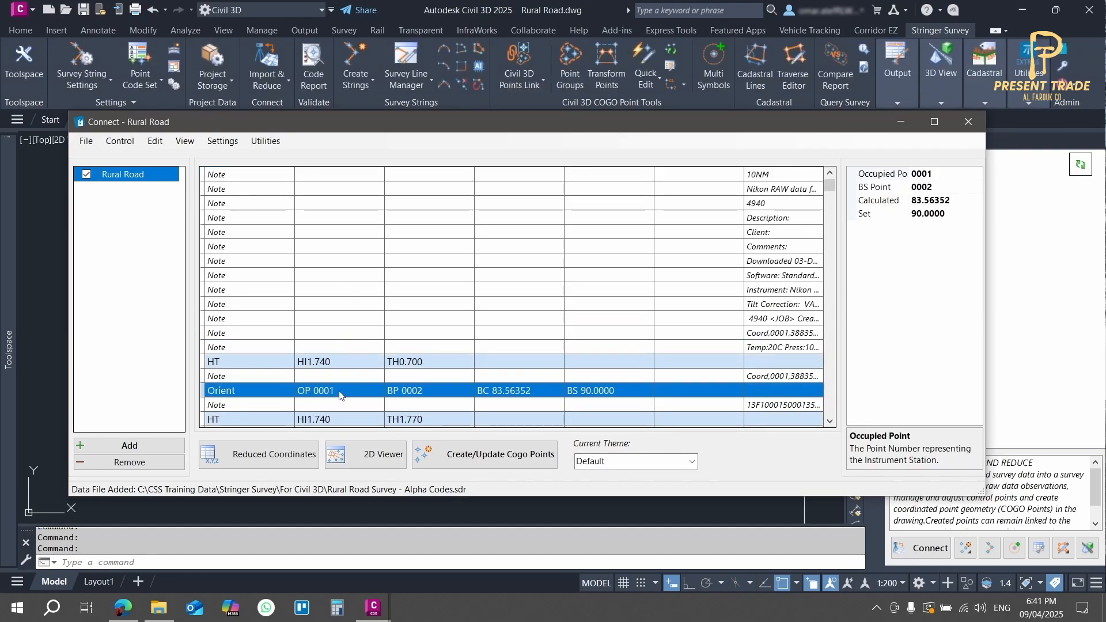
right_click(339, 392)
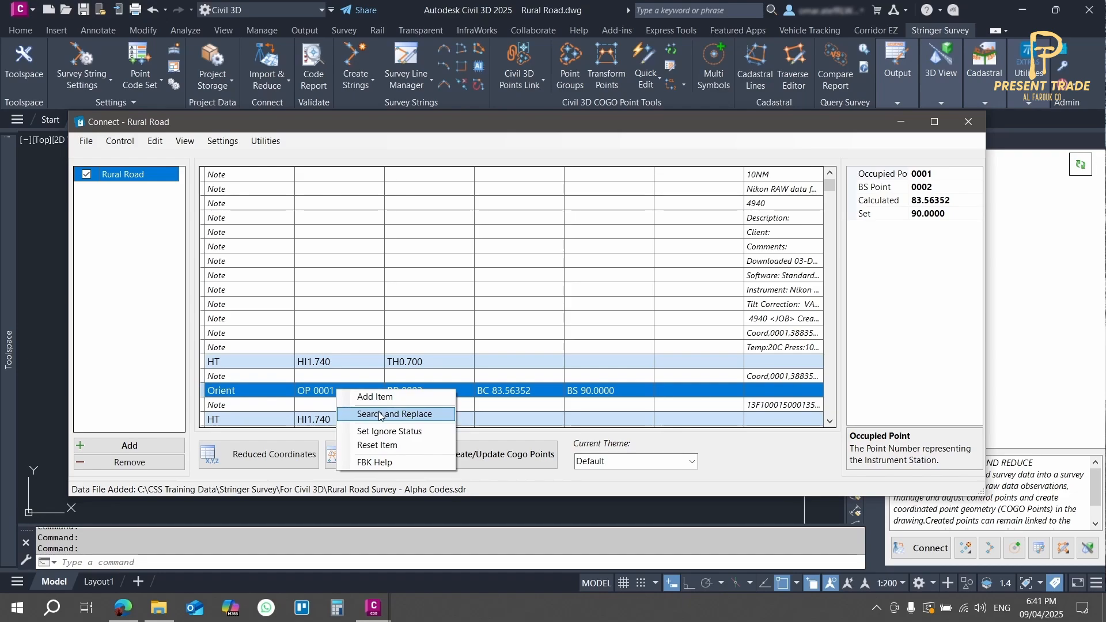
left_click(383, 431)
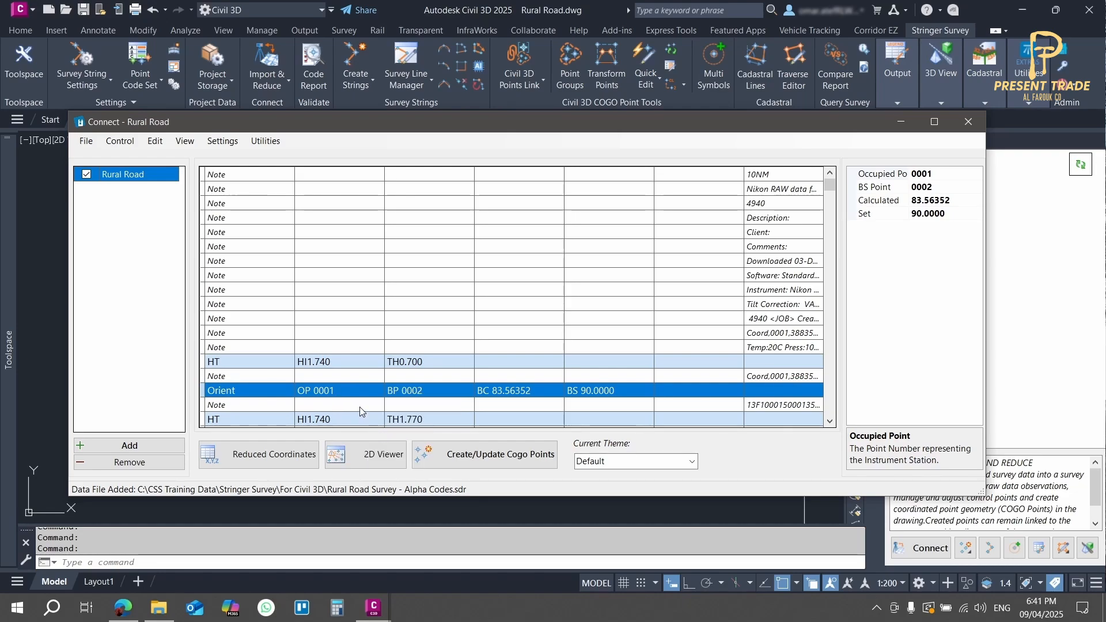
scroll(359, 410, "down", 2)
left_click(339, 319)
left_click(327, 363)
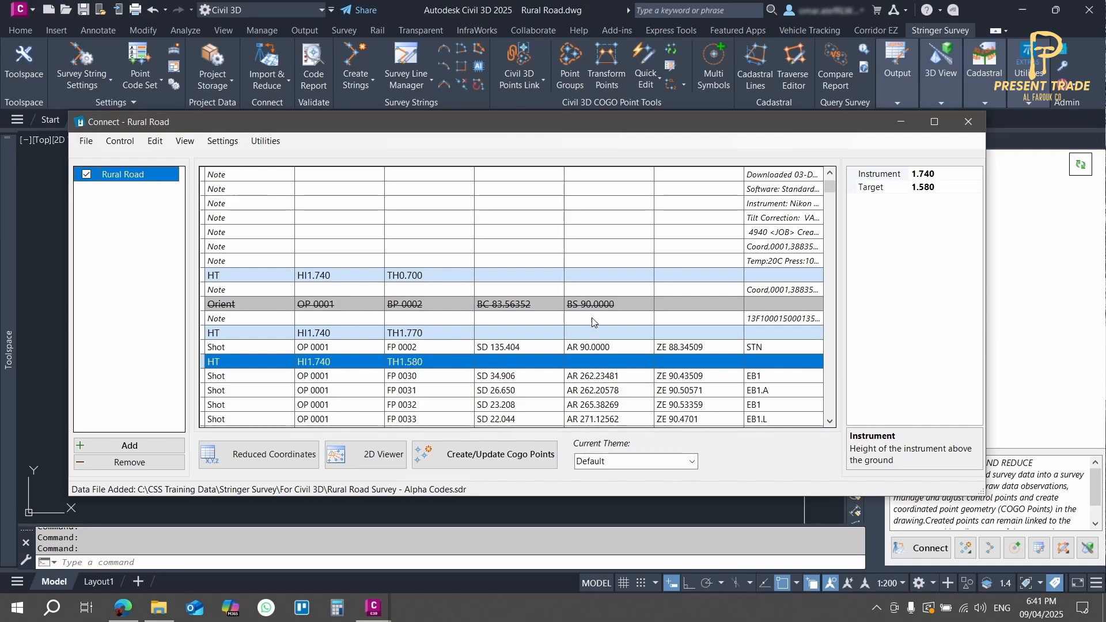
Step: Reset the ignored Orient record for station 0001 to its original raw data values
left_click(343, 304)
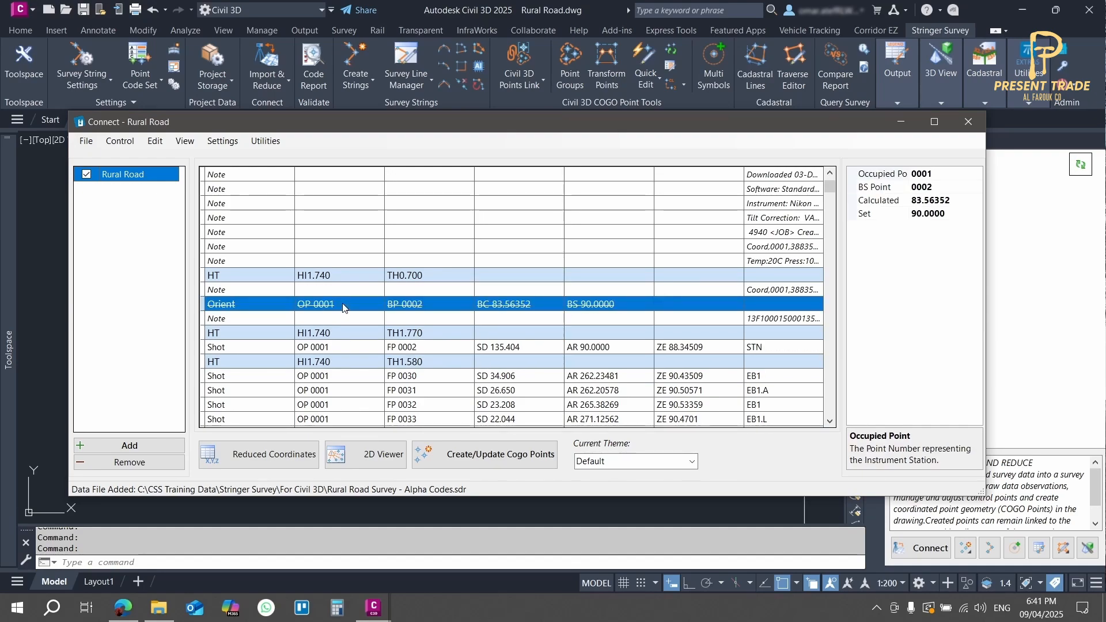
right_click(341, 305)
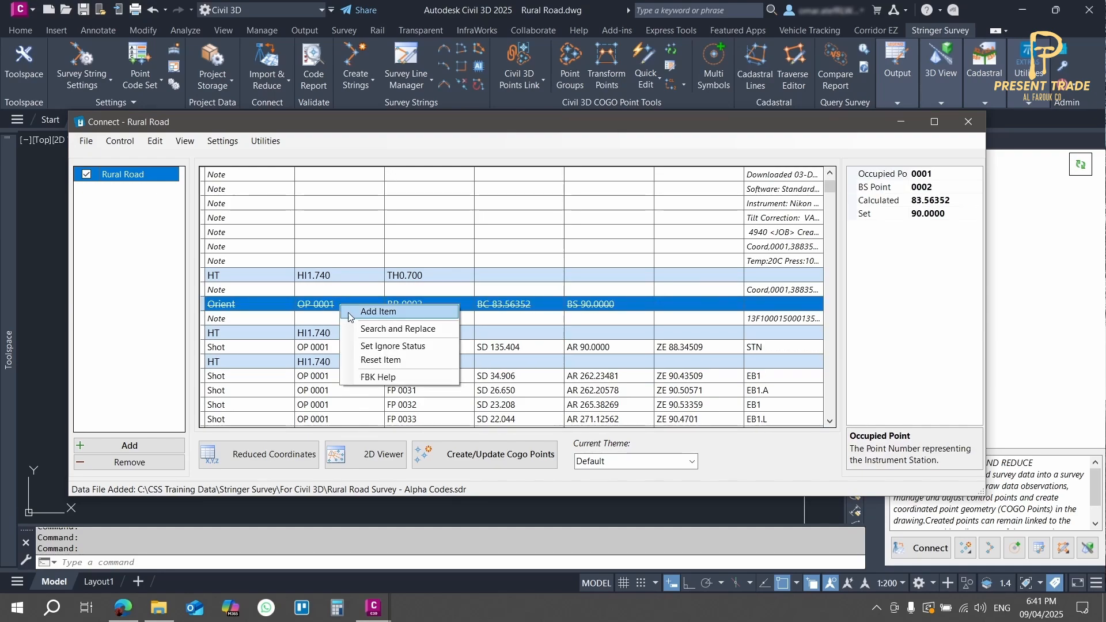
left_click(371, 360)
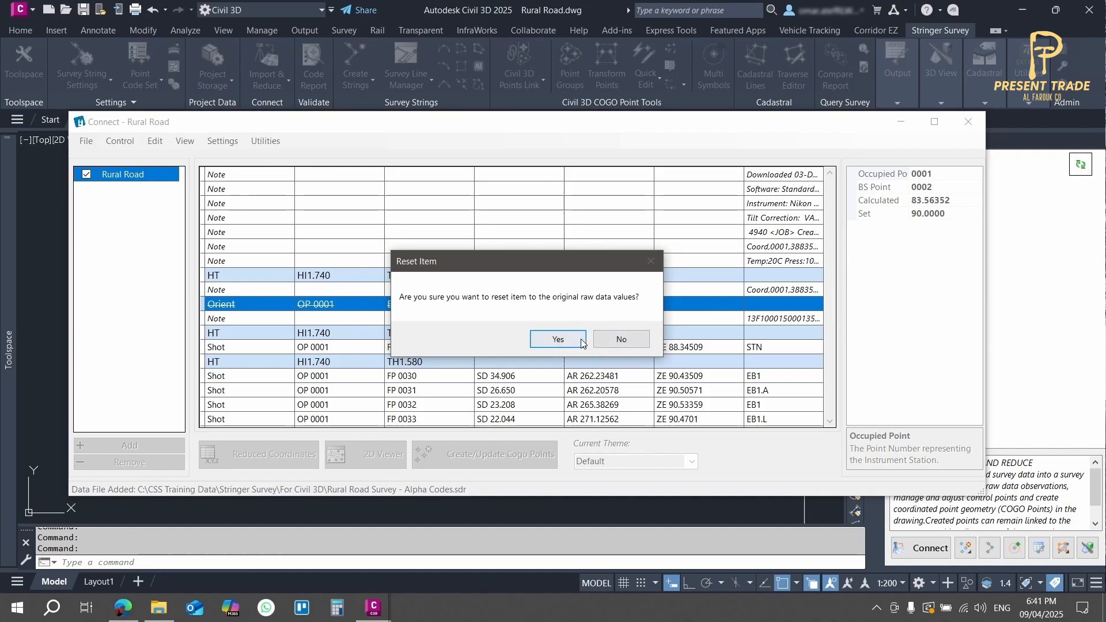
left_click(544, 339)
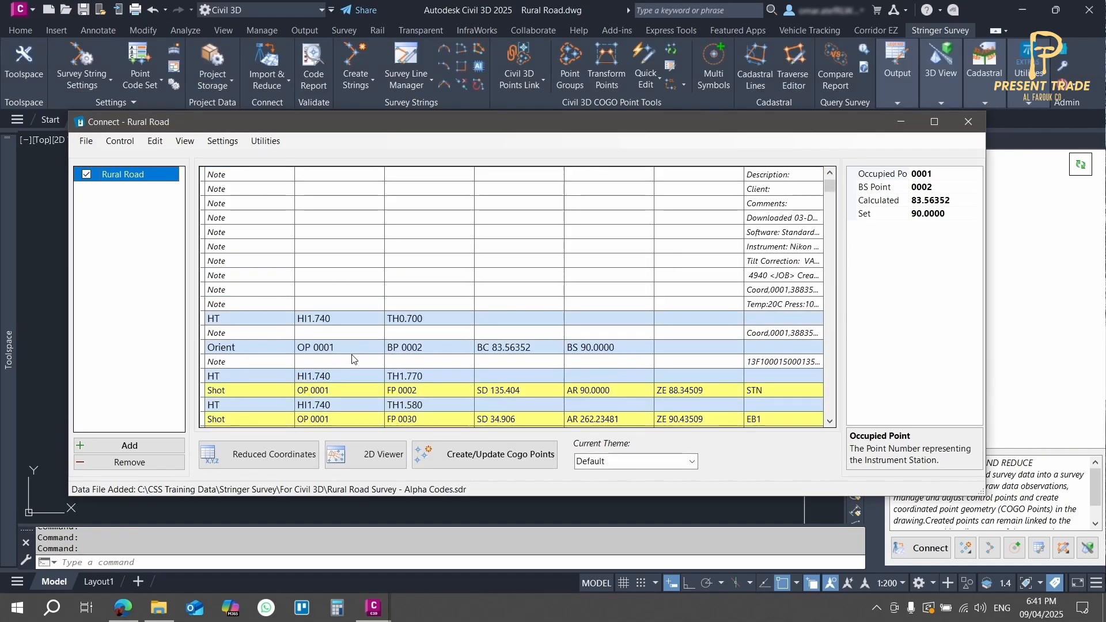
Step: Start adding a record at the shot to point 0031 and choose Shot as its record type
scroll(344, 263, "down", 4)
left_click(343, 261)
right_click(344, 261)
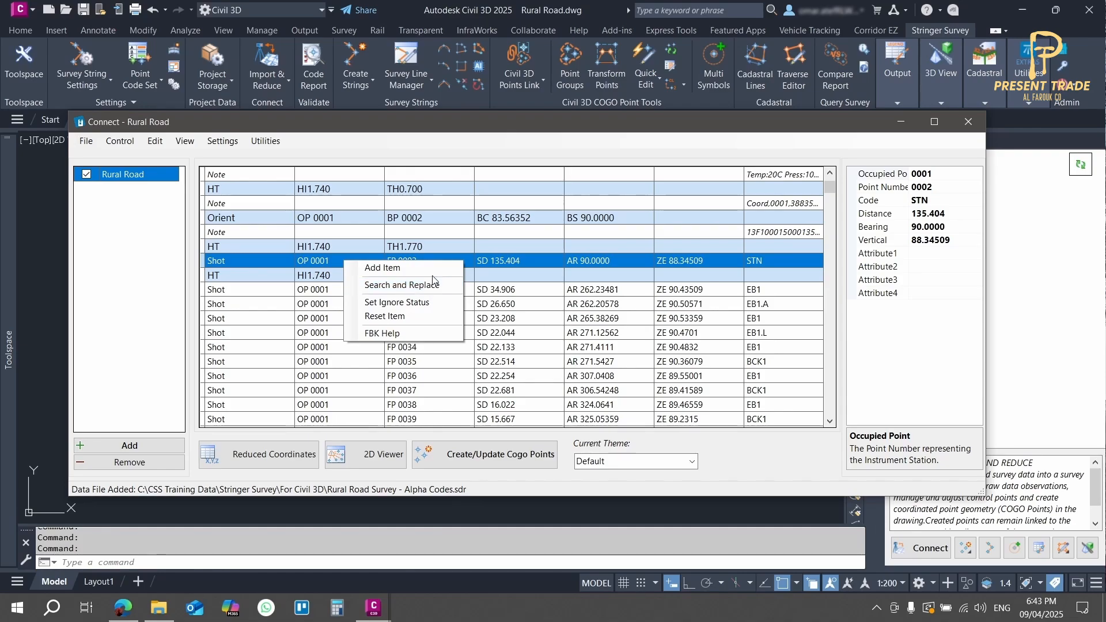
left_click(487, 391)
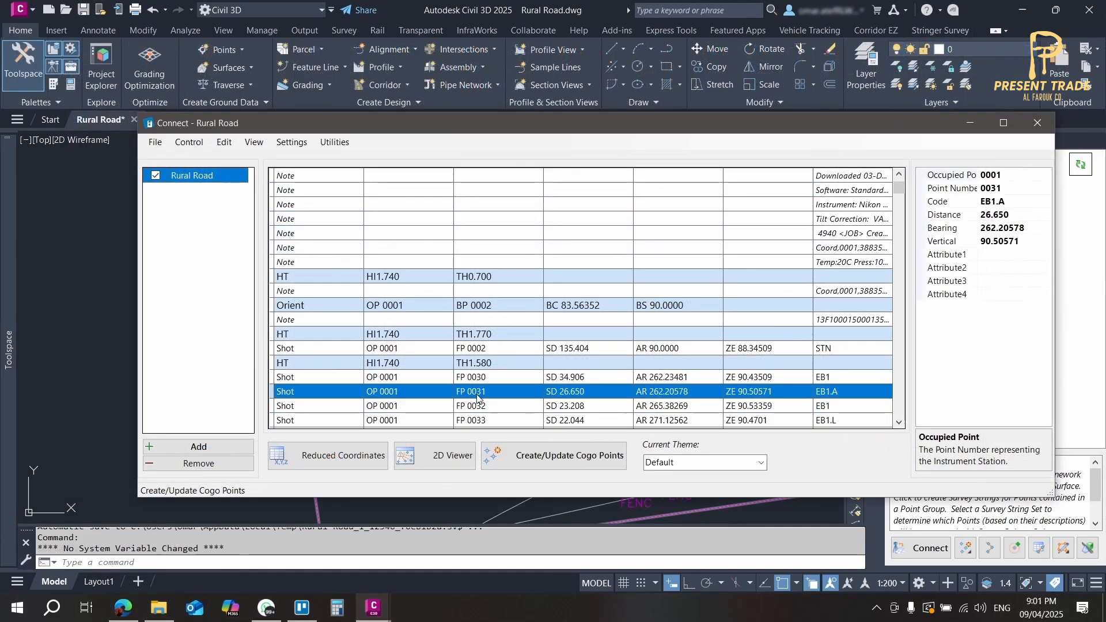
right_click(488, 391)
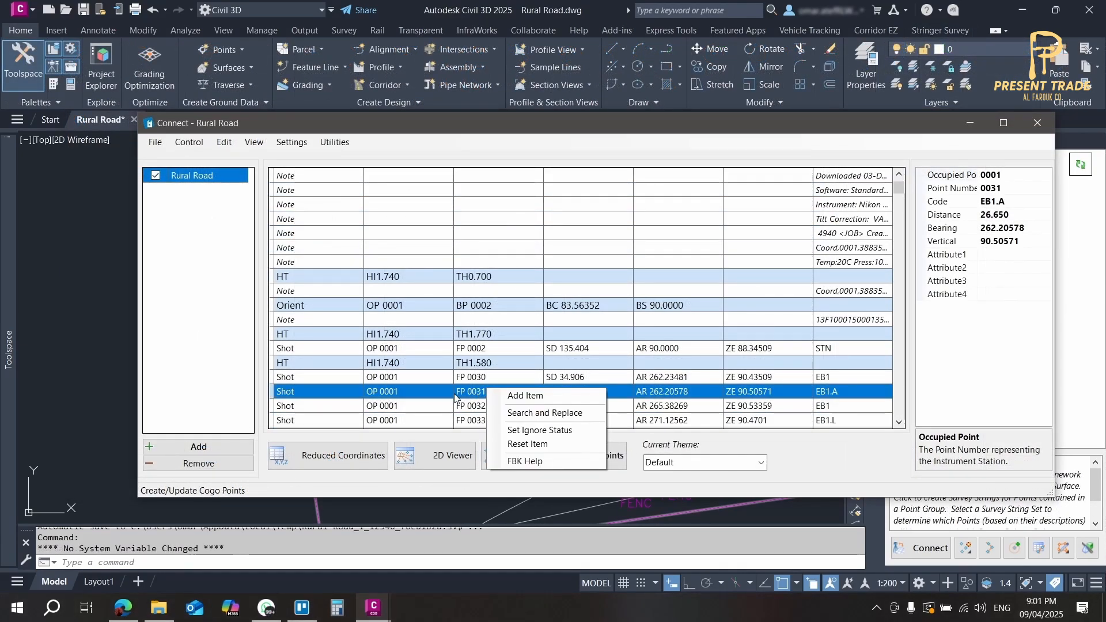
left_click(523, 396)
left_click_drag(175, 36, 188, 60)
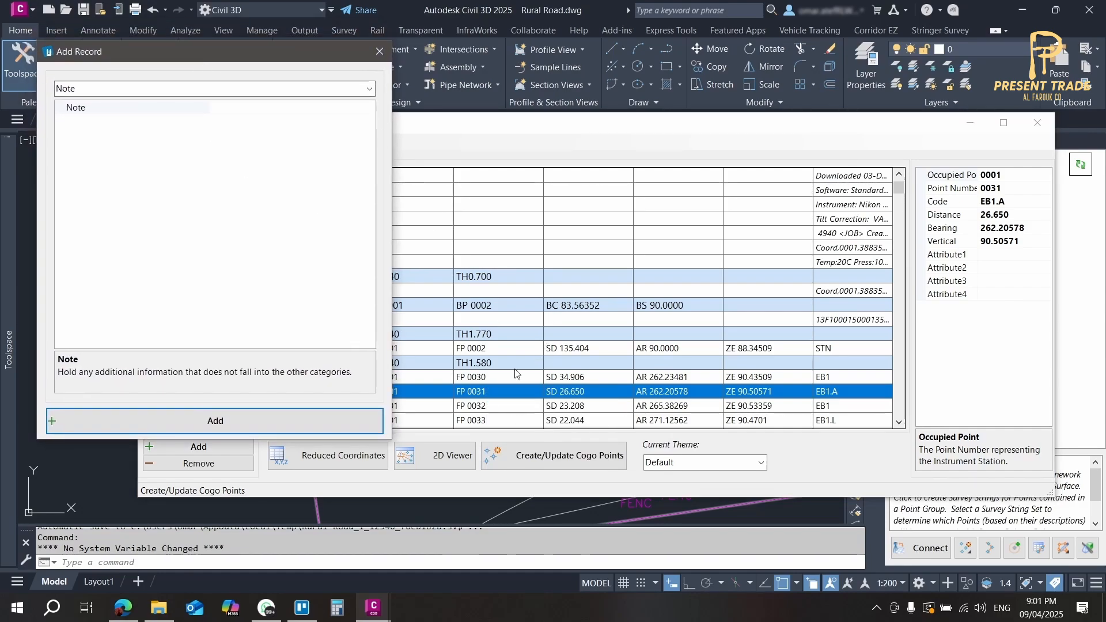
left_click(187, 109)
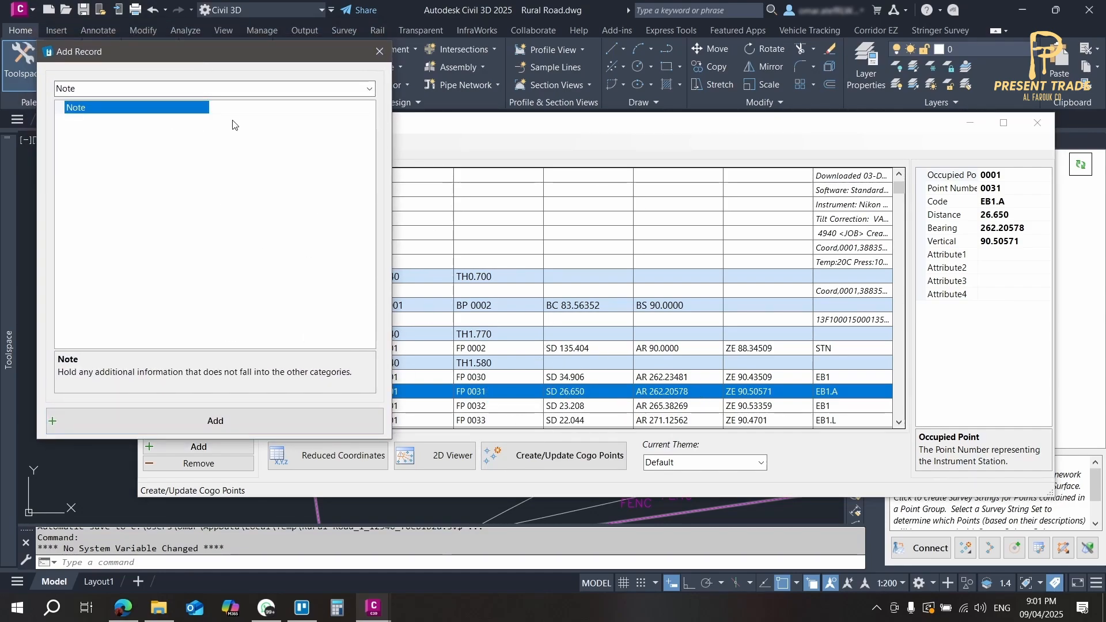
left_click(369, 89)
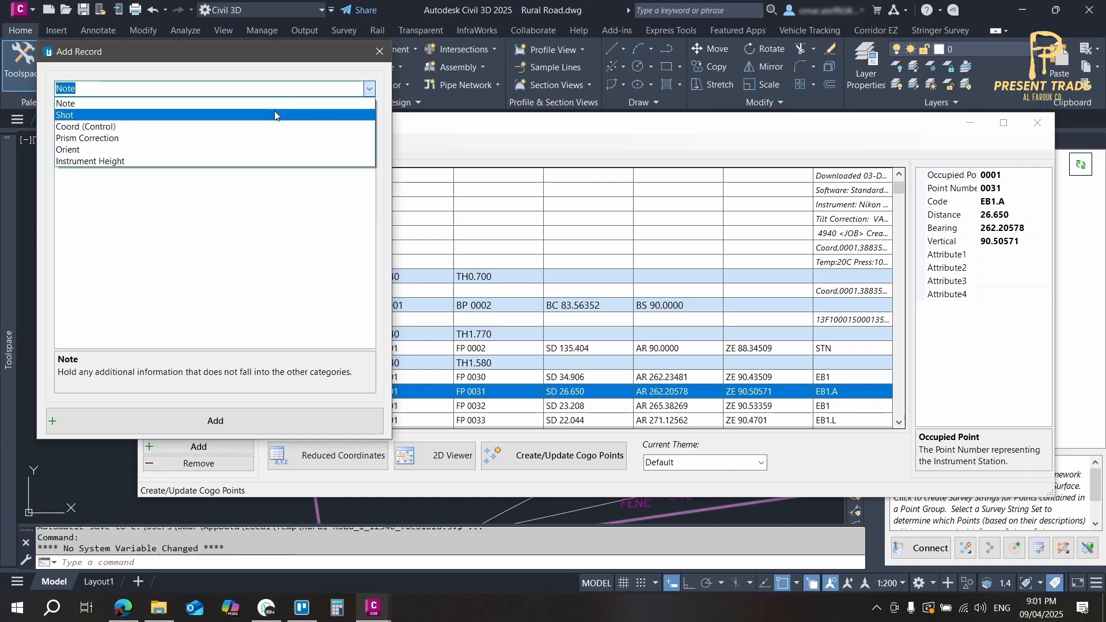
left_click(247, 110)
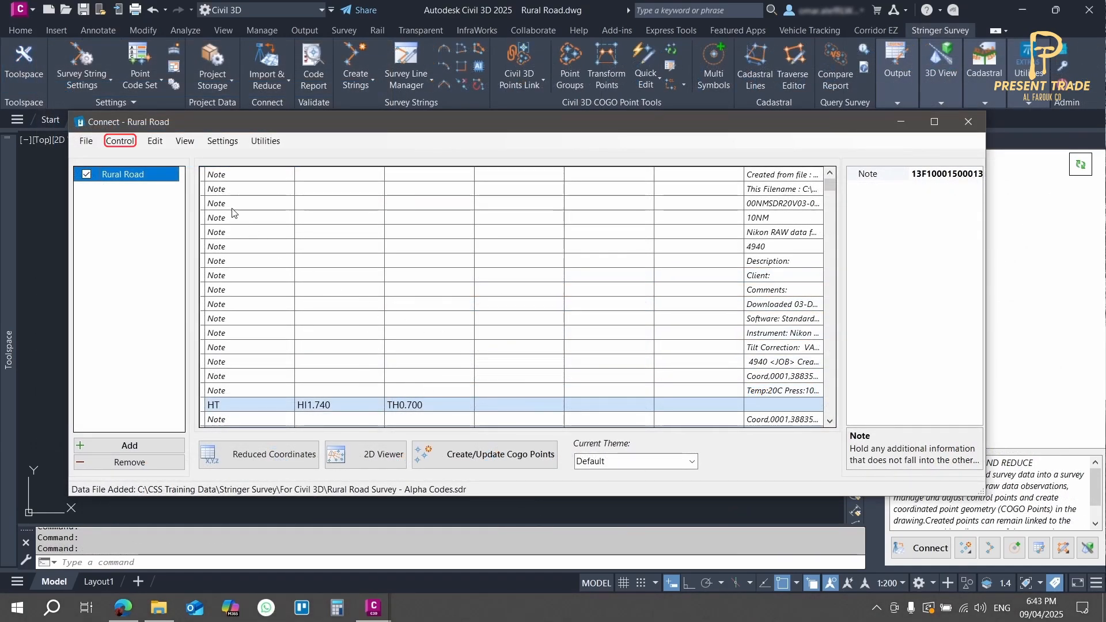
Step: Review the survey's control points and the options for importing a control file or setting the selected control
left_click(120, 141)
left_click(143, 154)
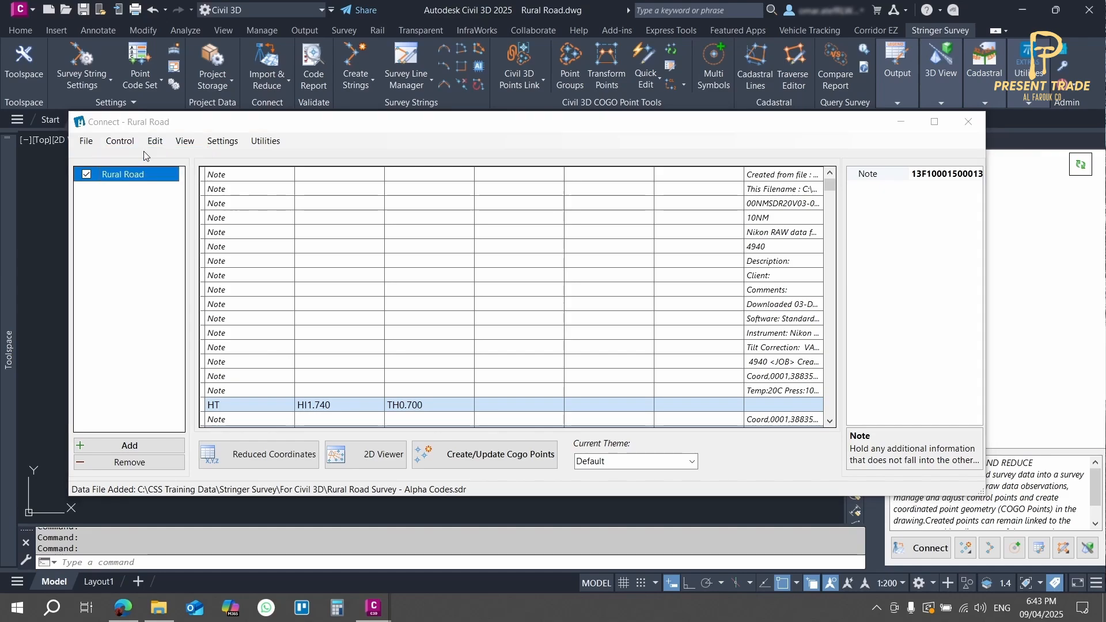
left_click_drag(486, 143, 767, 156)
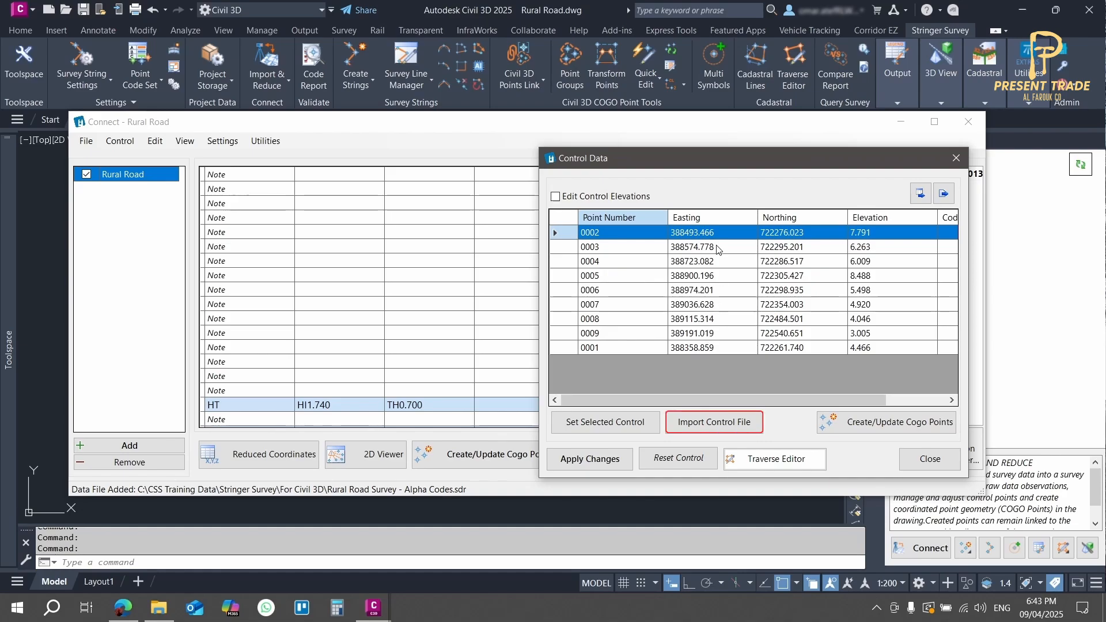
left_click(683, 429)
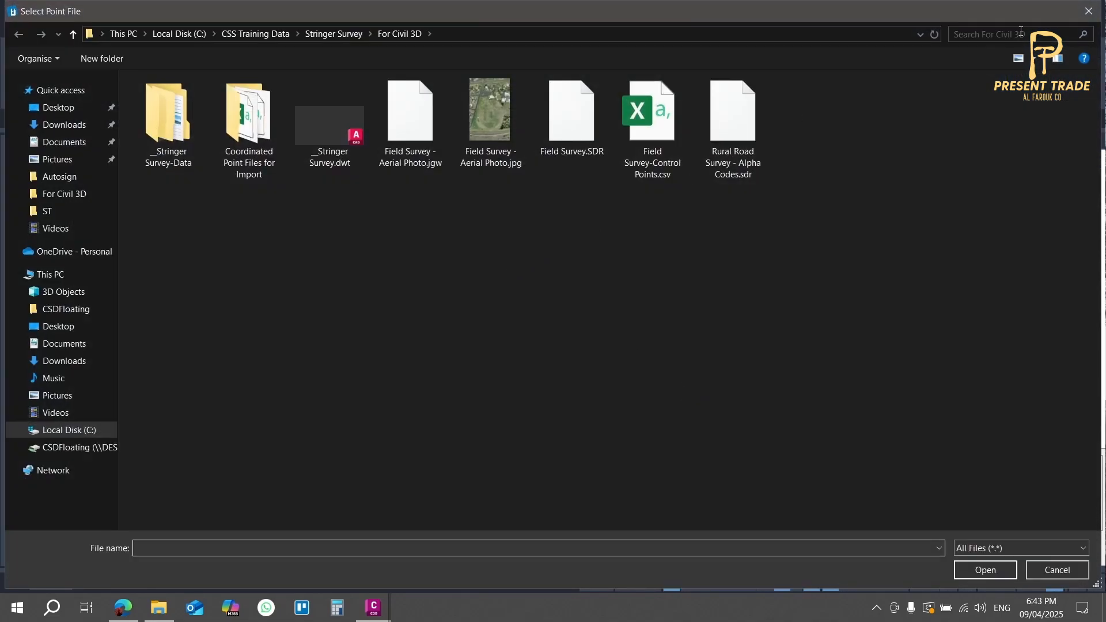
left_click(1086, 11)
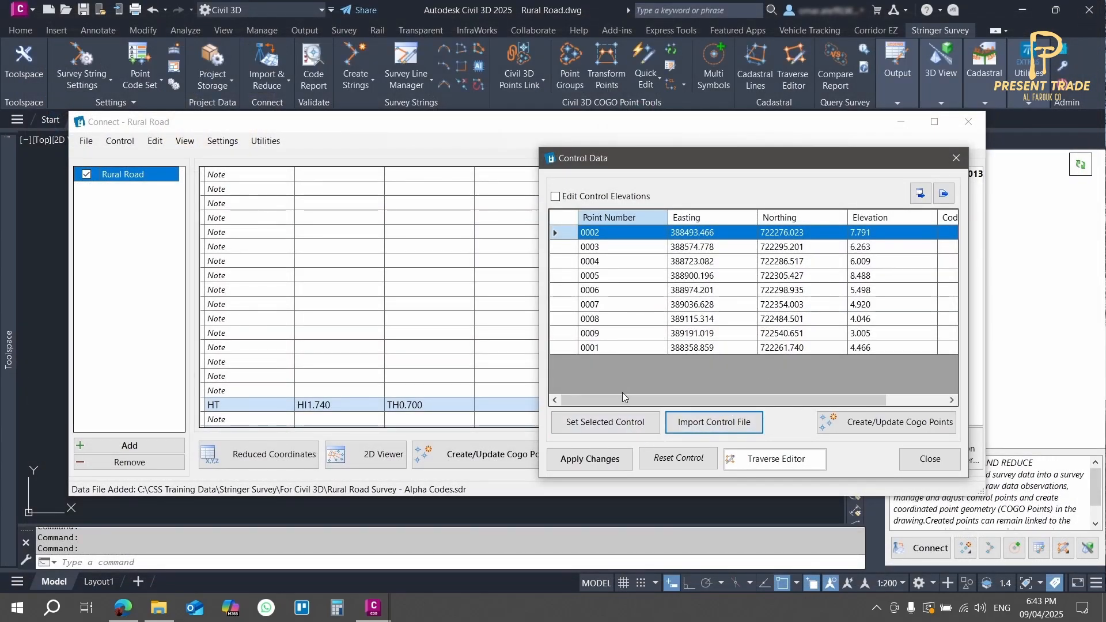
left_click(607, 422)
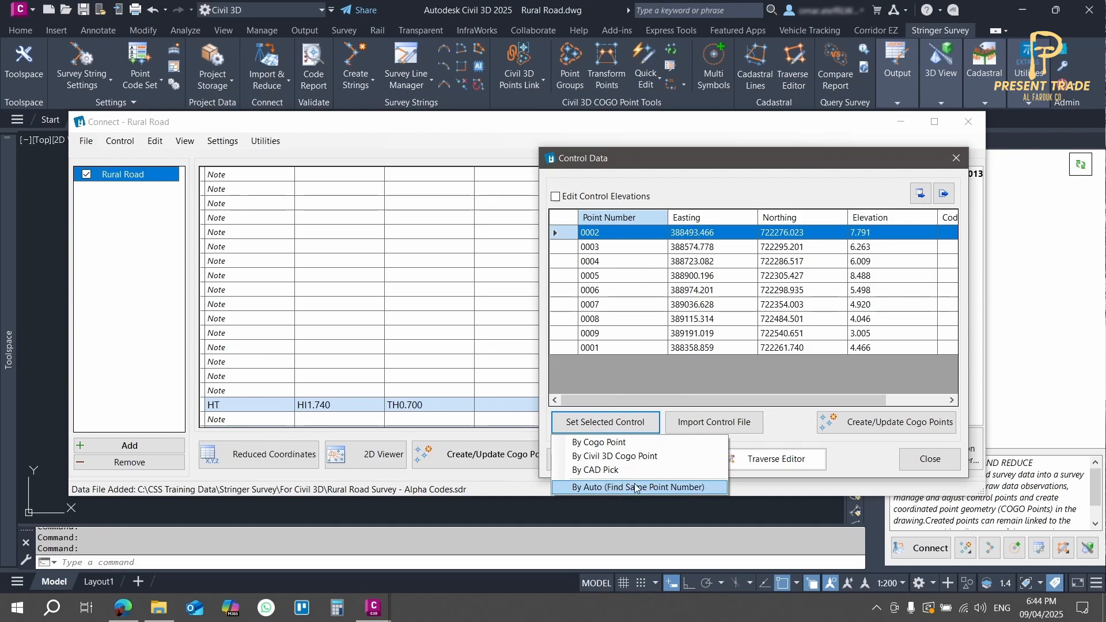
left_click(641, 398)
left_click(956, 158)
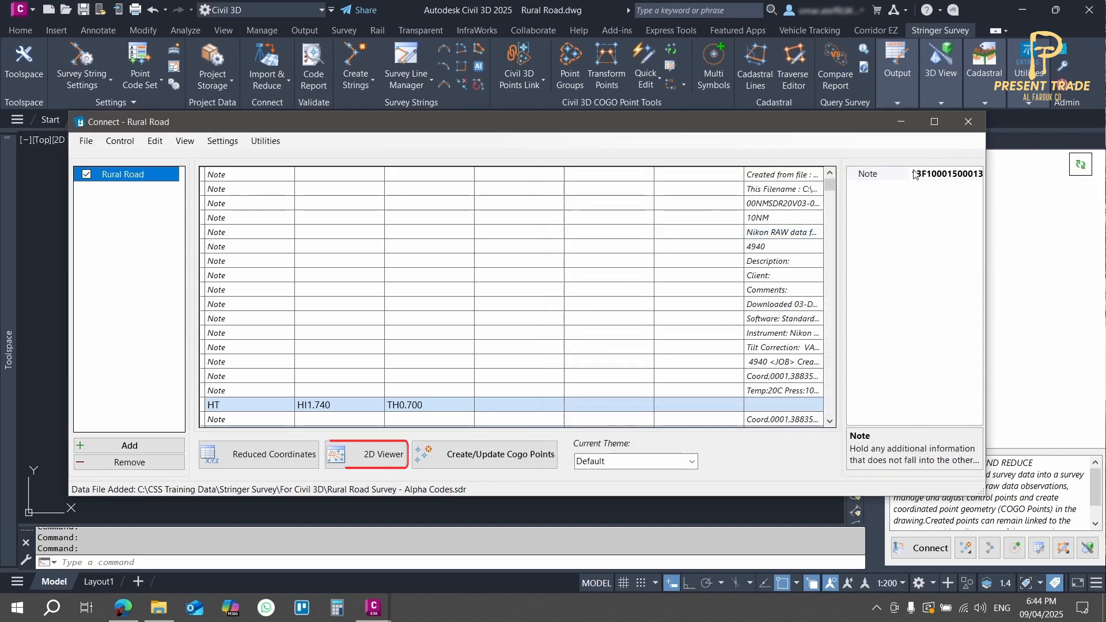
Step: Open the survey in the 2D viewer and inspect the radiations observed from control point 1
left_click(349, 460)
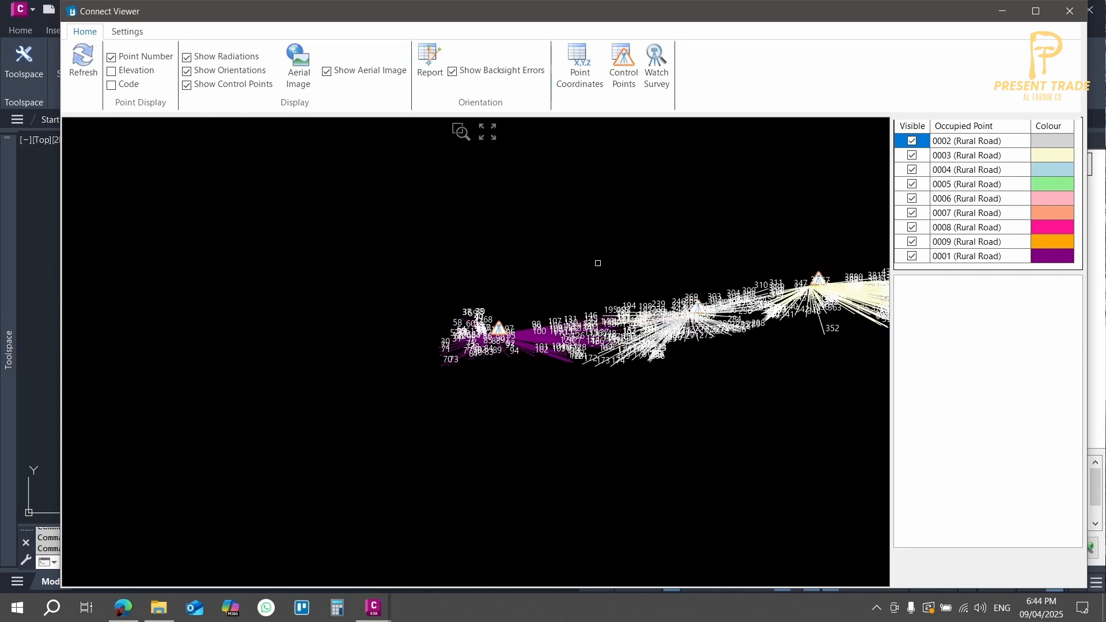
scroll(341, 301, "up", 6)
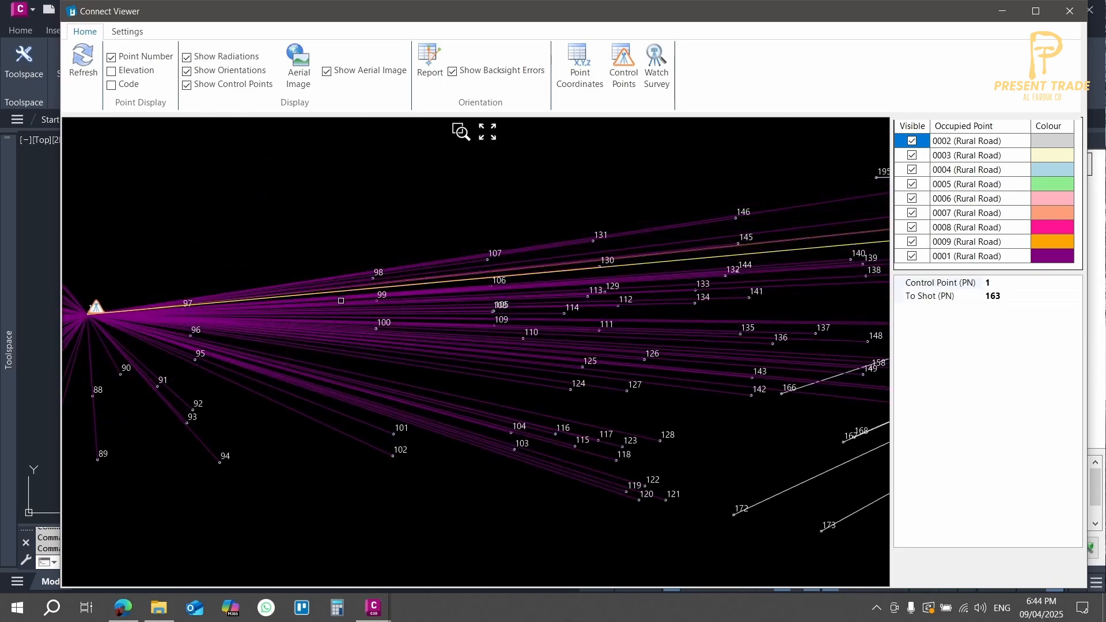
scroll(341, 301, "up", 2)
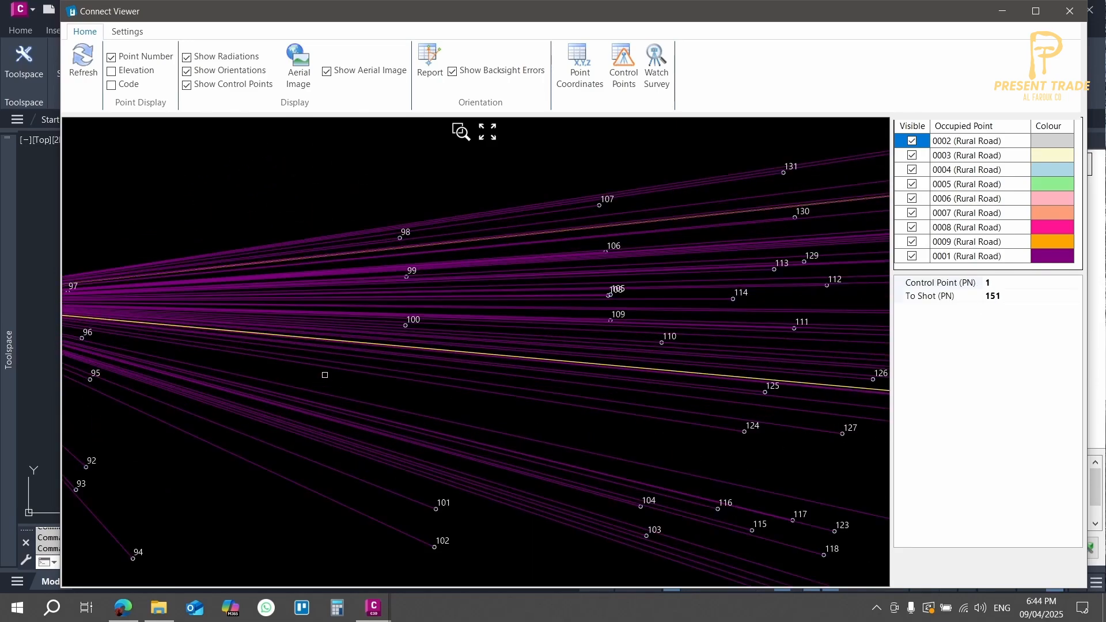
scroll(497, 333, "down", 5)
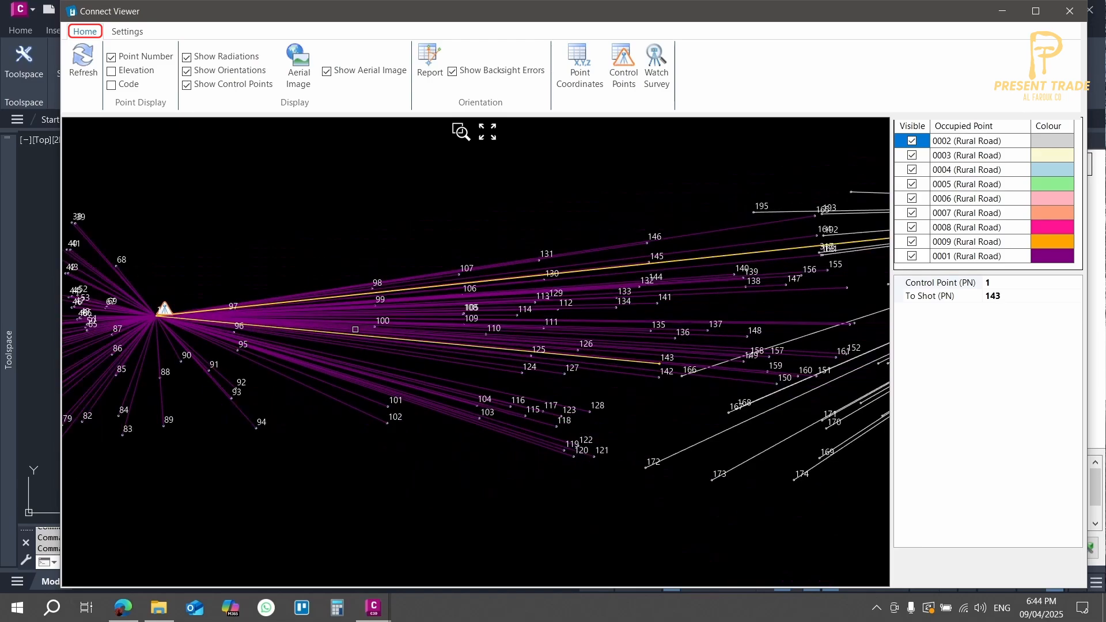
Step: Display the codes beside the point numbers in the viewer, with the elevations hidden
middle_click_drag(496, 333, 532, 372)
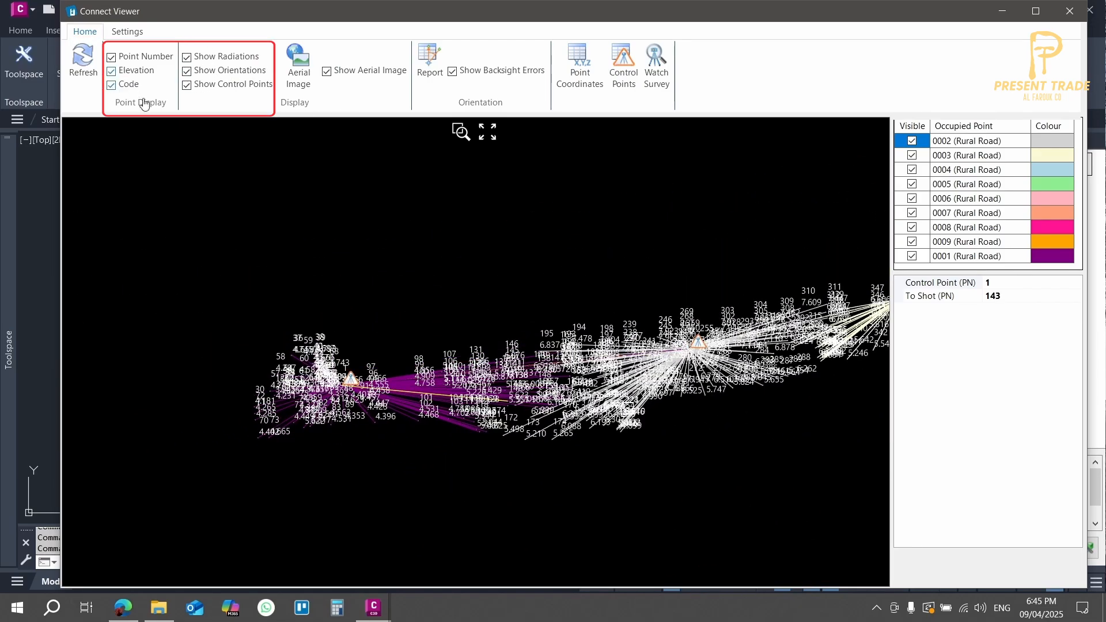
scroll(335, 416, "up", 9)
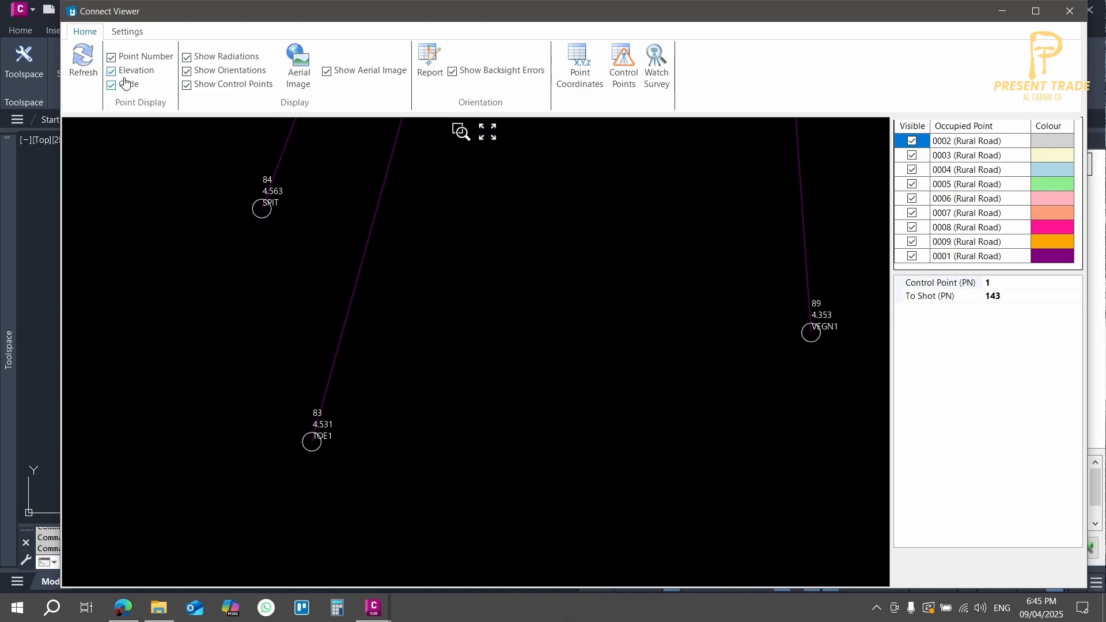
left_click(124, 77)
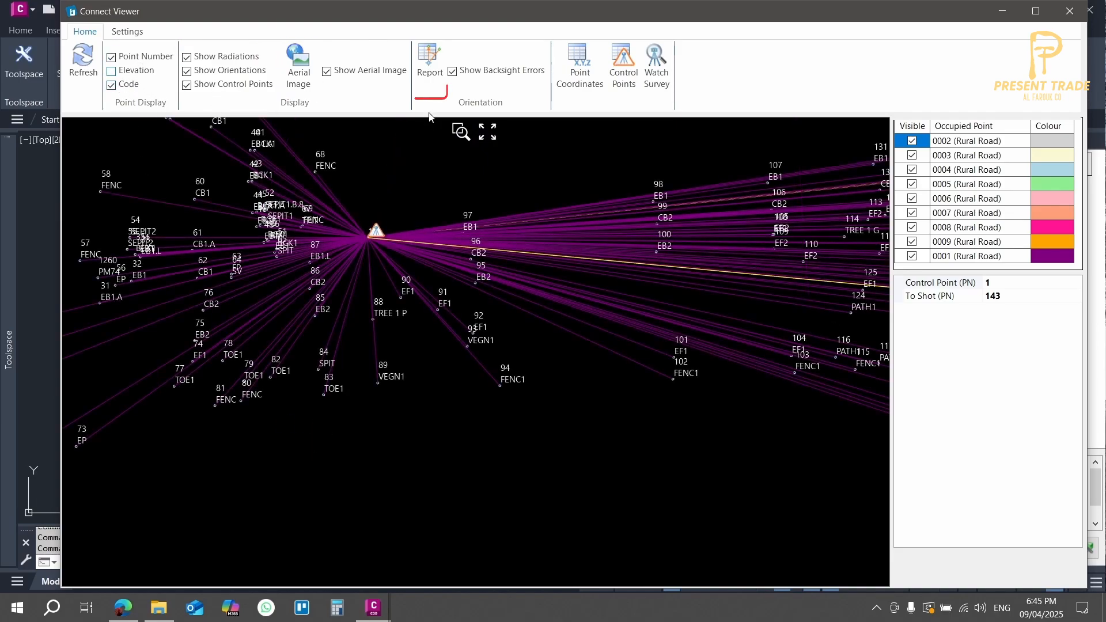
Step: Check the orientation report and the control point data from the viewer, closing each one
left_click(427, 77)
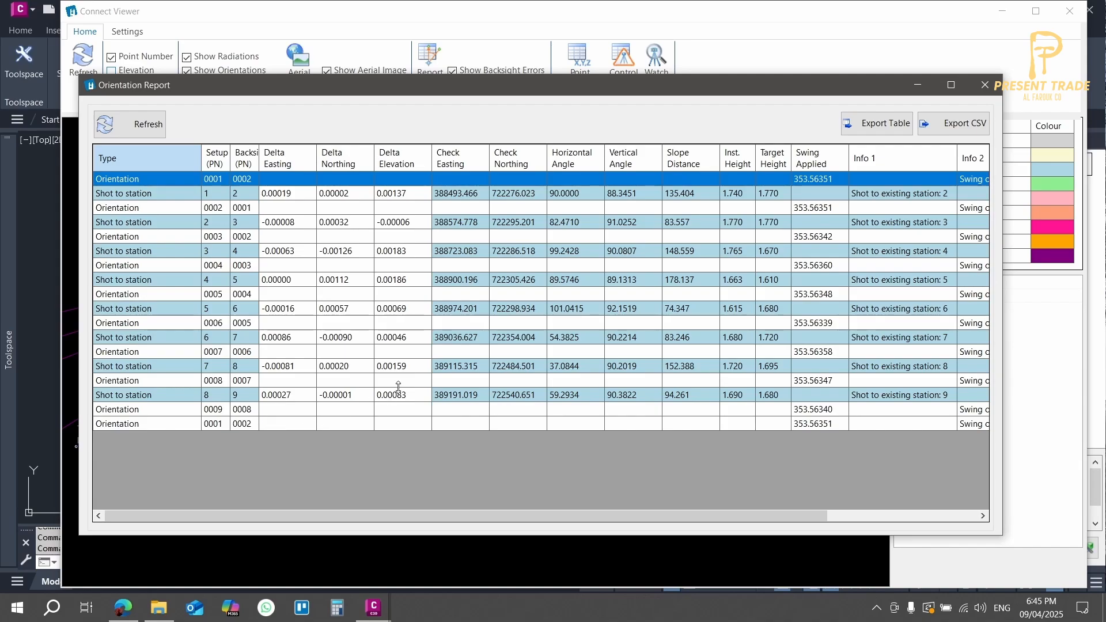
left_click(988, 86)
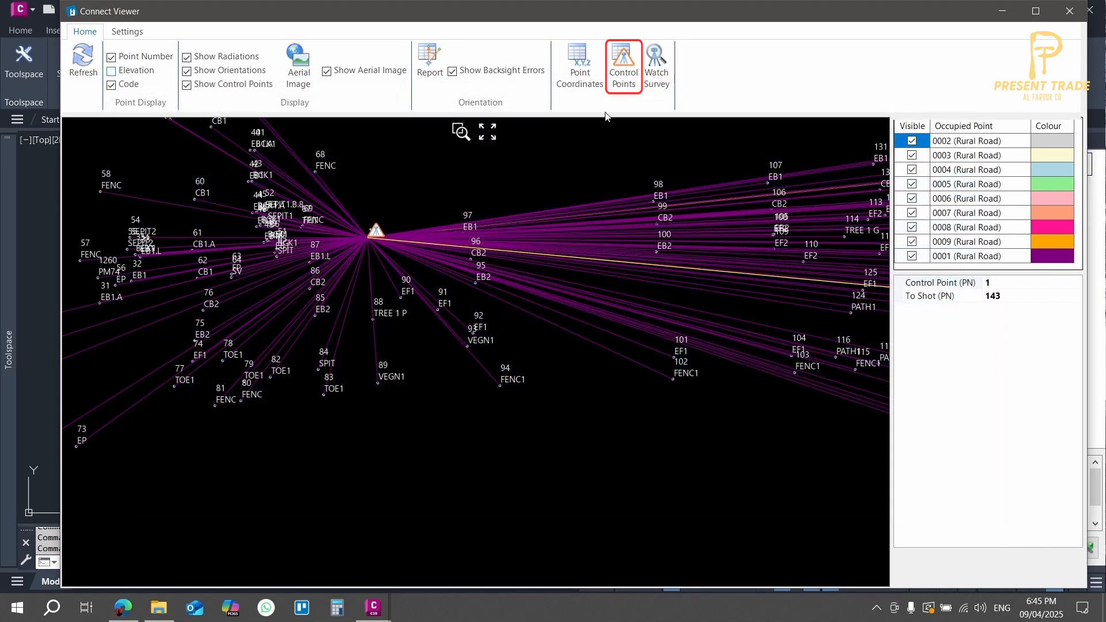
left_click(626, 70)
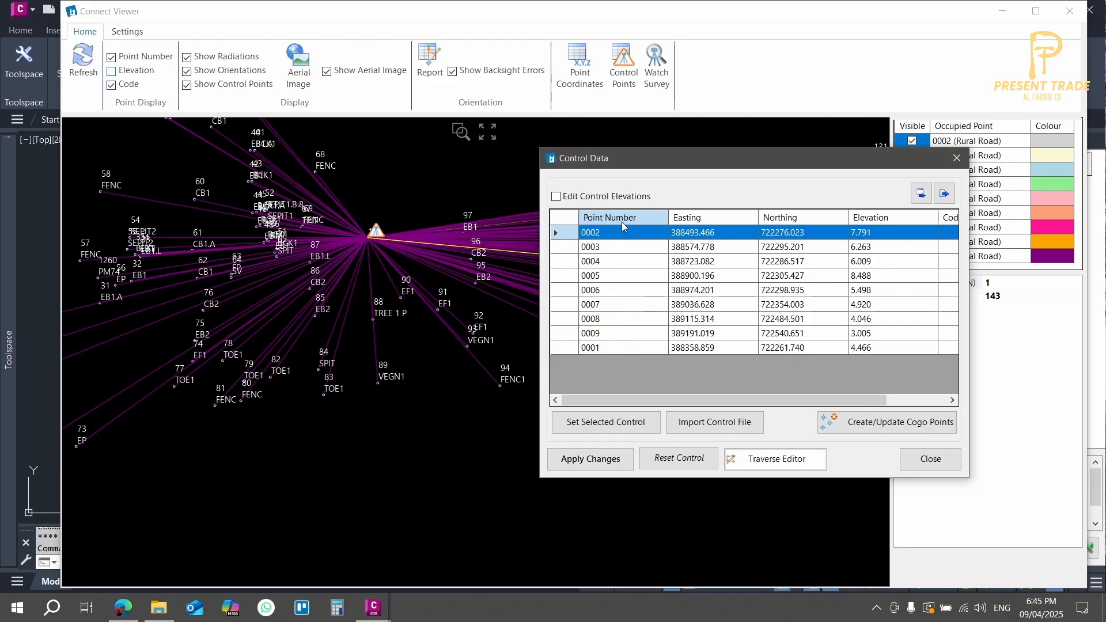
left_click(956, 158)
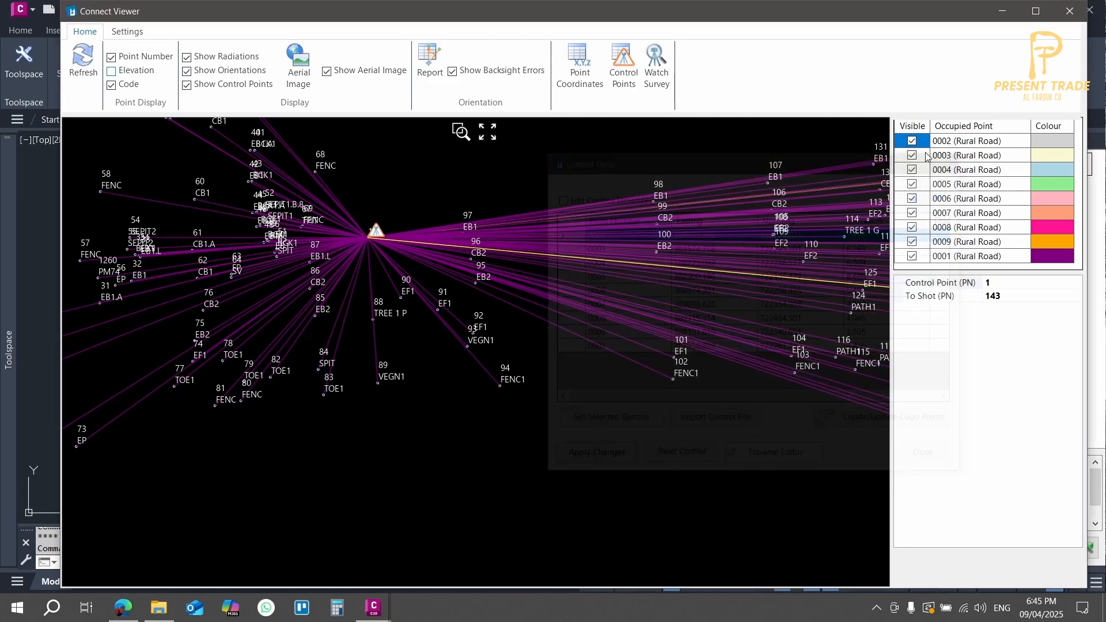
Step: Play back the Rural Road raw data shot by shot with Watch Survey, keeping its playback window in view
left_click(657, 69)
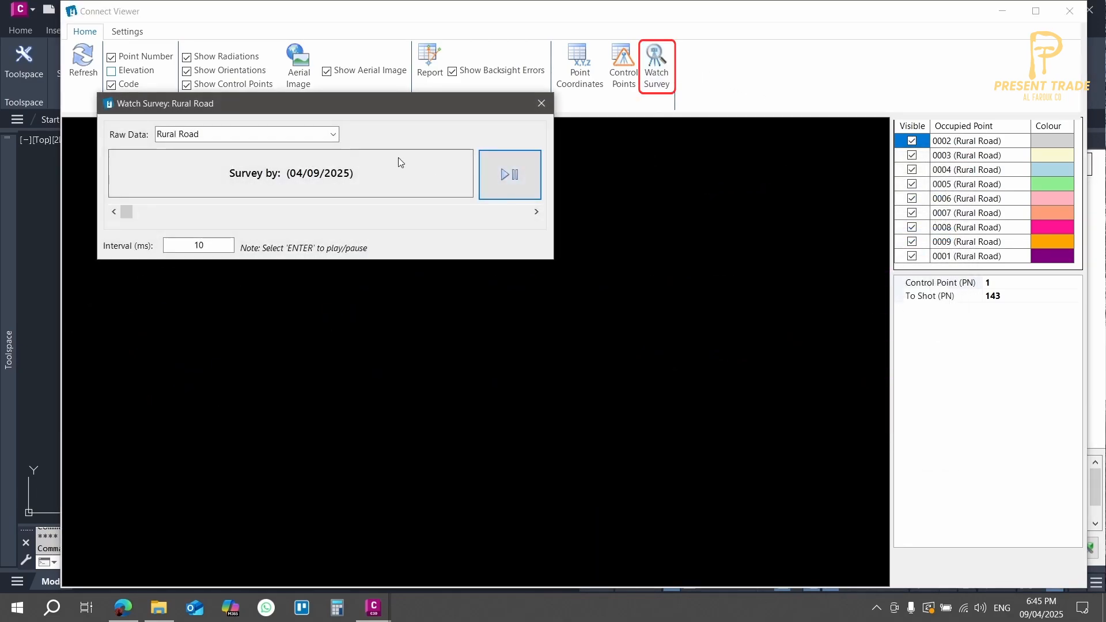
left_click_drag(416, 107, 344, 25)
left_click(446, 107)
left_click(403, 304)
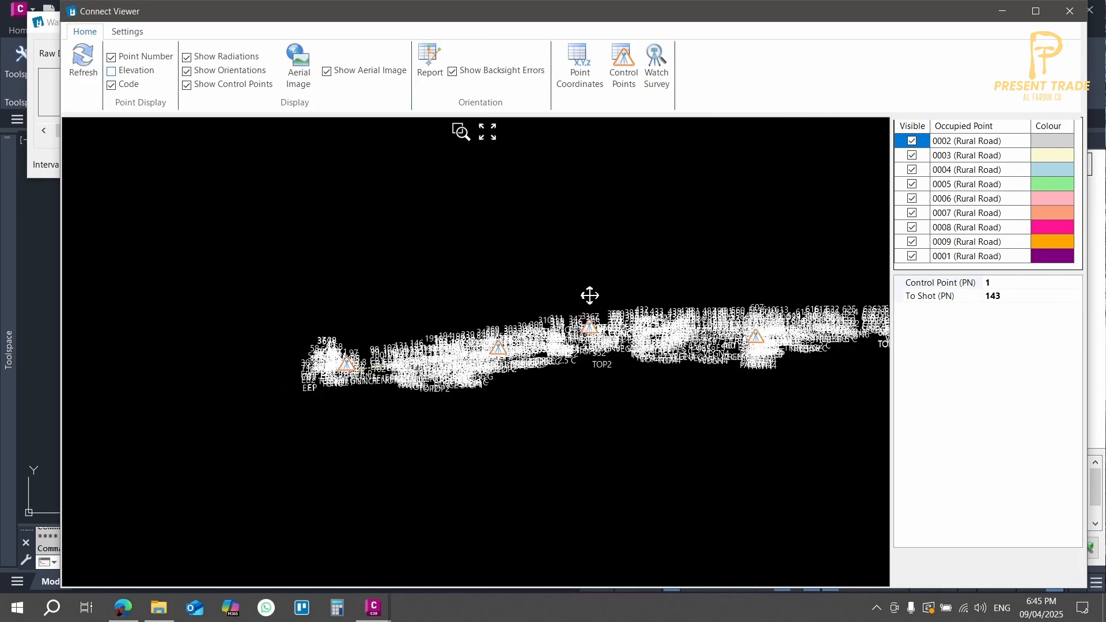
mouse_move(374, 608)
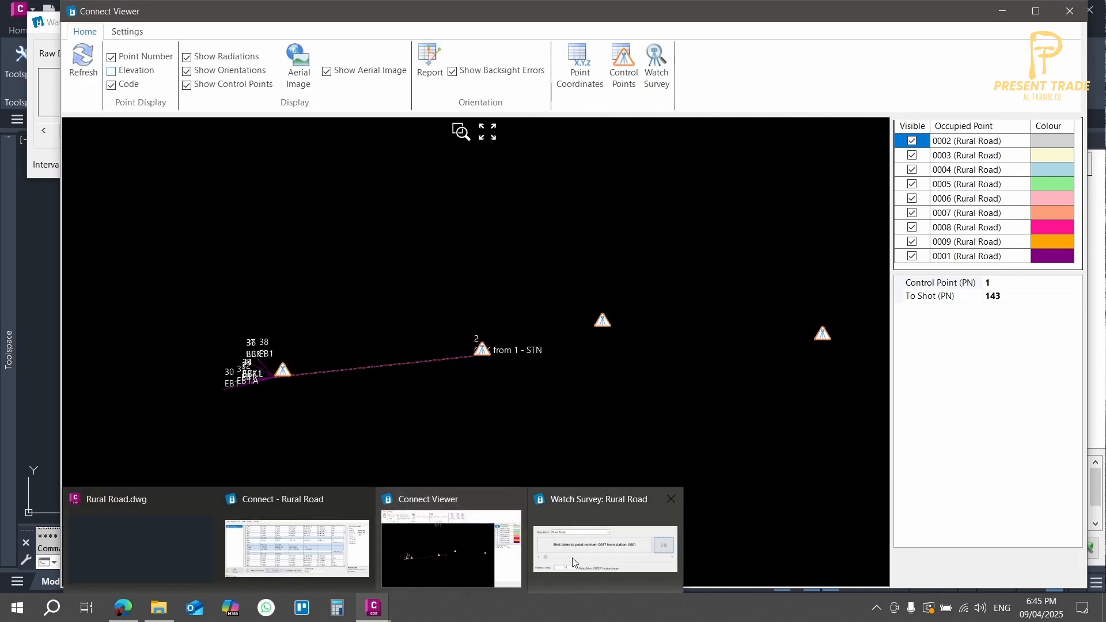
left_click(622, 542)
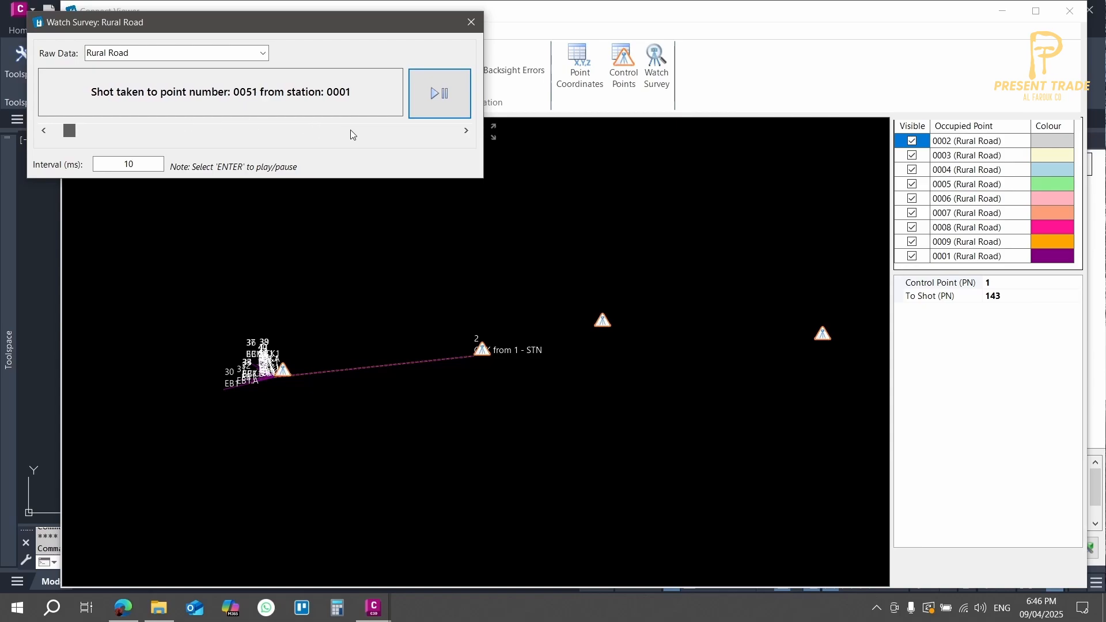
Step: Skip the Watch Survey playback ahead to the station 0006 shots, close it and open the viewer settings
left_click_drag(94, 130, 299, 134)
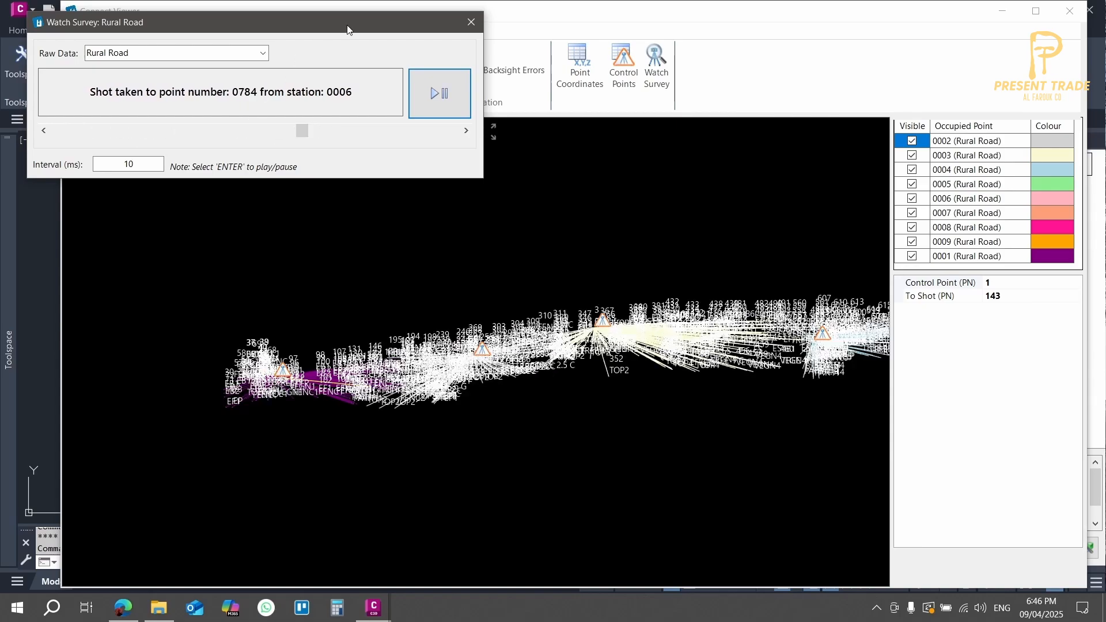
left_click(471, 21)
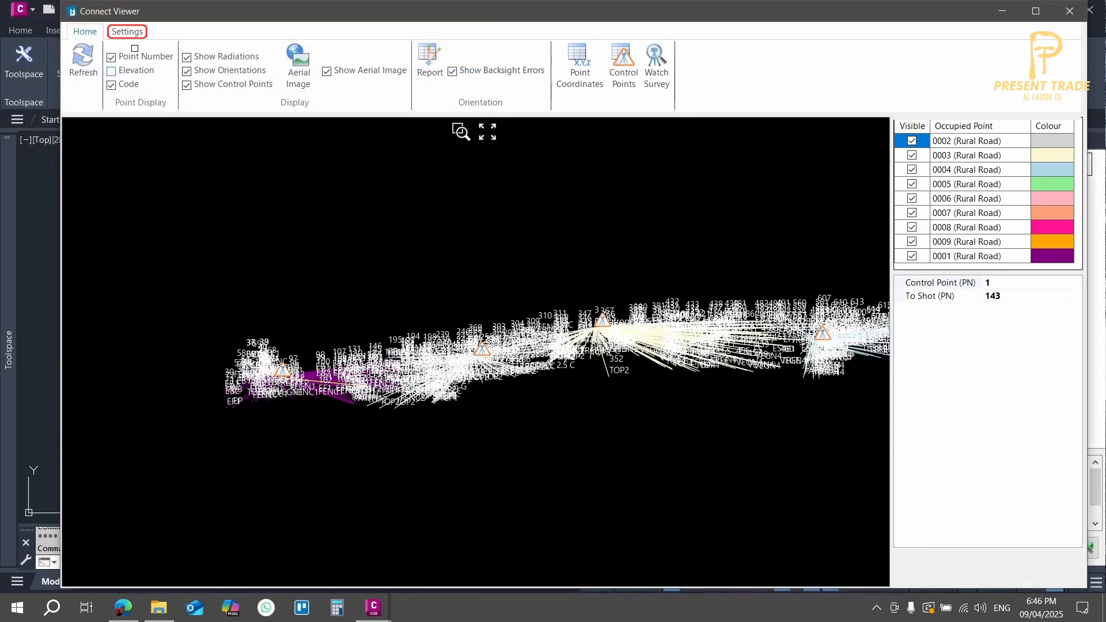
left_click(128, 32)
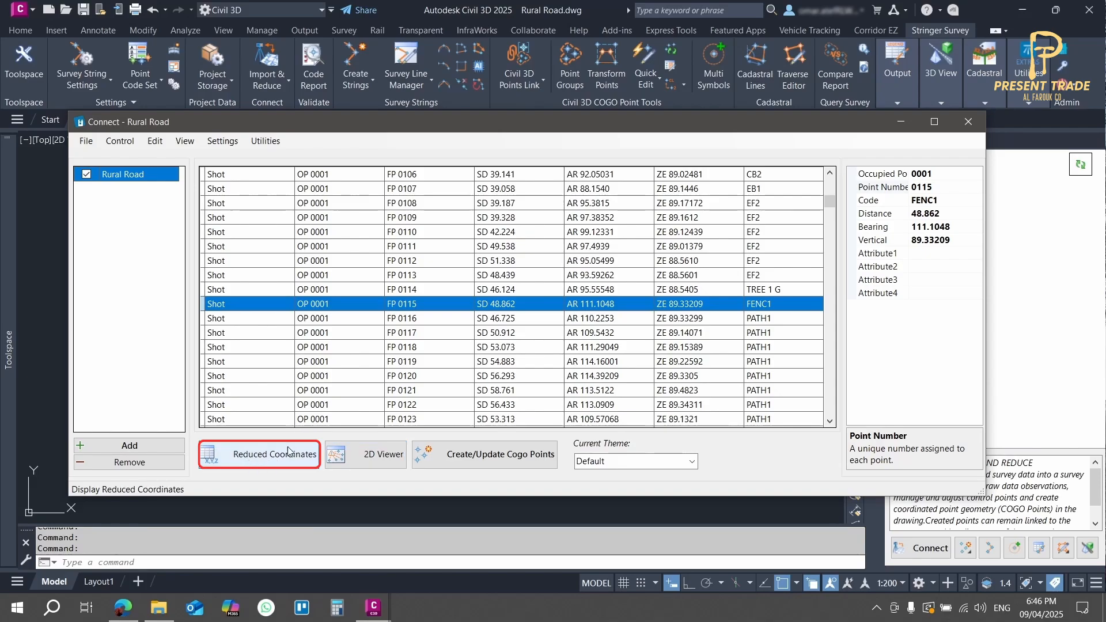
Step: Open the reduced coordinates and compare the two entries for point 2 with their neighbouring shots and raw observations
left_click(250, 464)
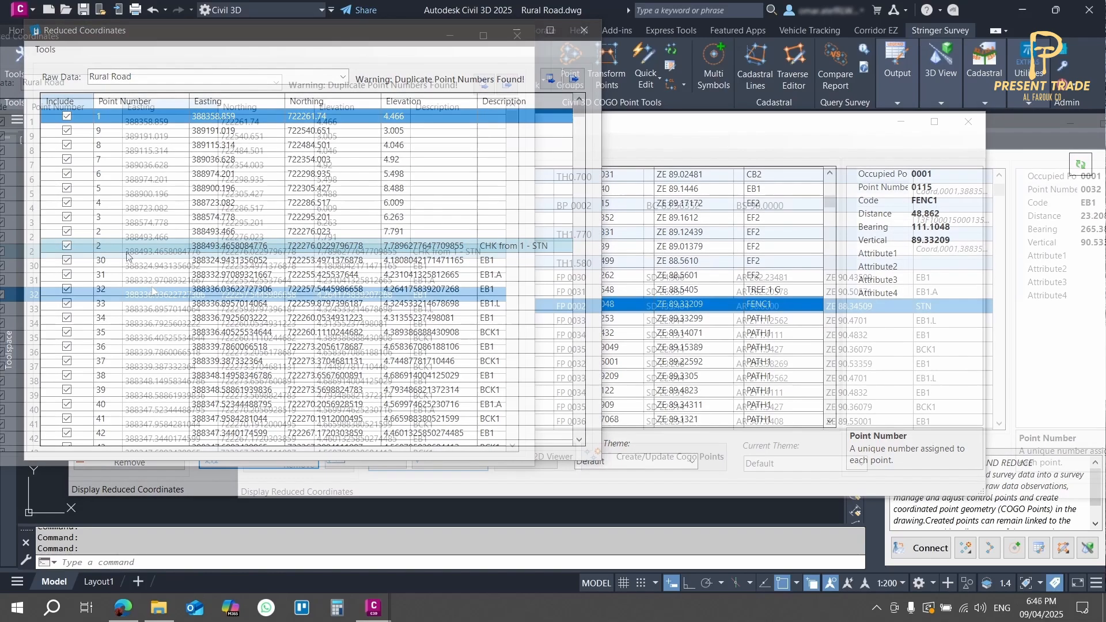
left_click(170, 266)
left_click(173, 252)
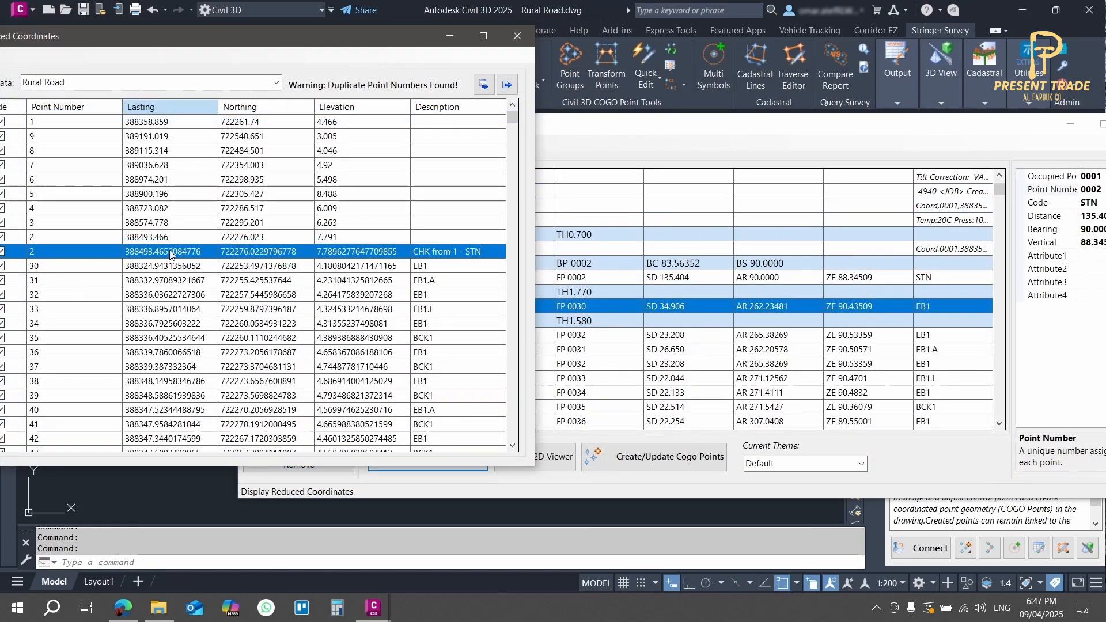
left_click(168, 266)
left_click(175, 253)
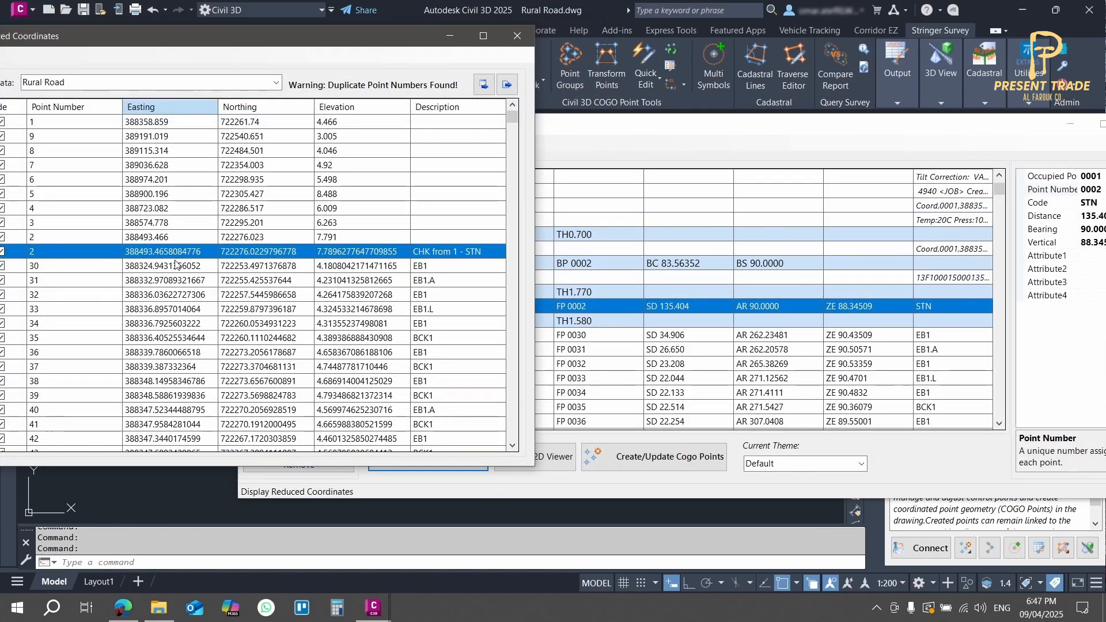
left_click(173, 267)
left_click(154, 296)
left_click(152, 310)
left_click(152, 267)
left_click(150, 252)
left_click_drag(169, 32, 282, 41)
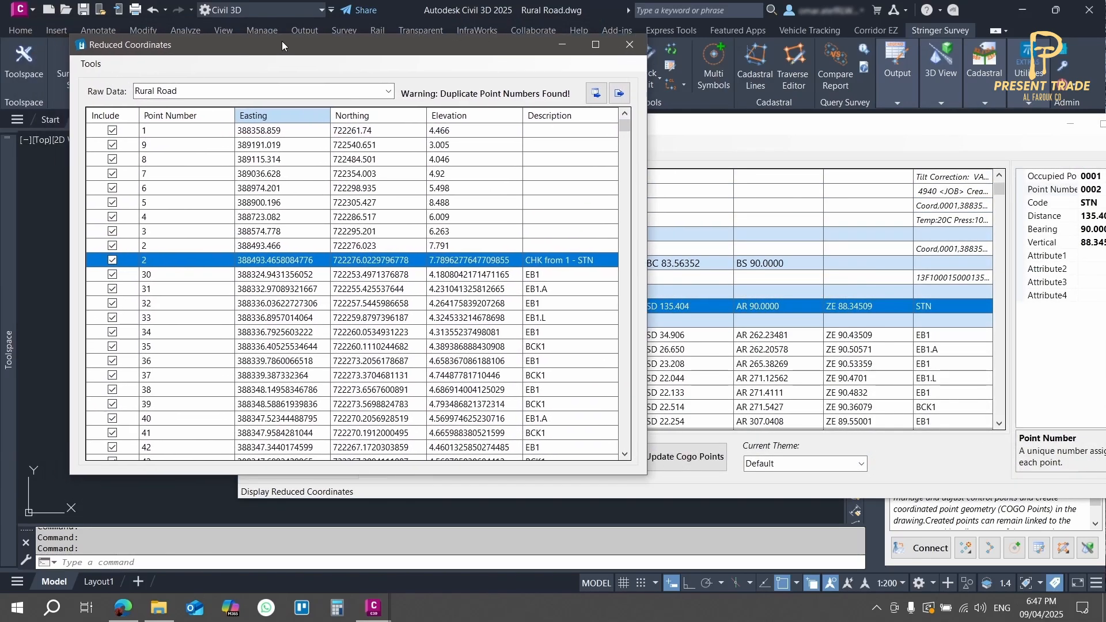
Step: Exclude the duplicate check shot to point 2, described CHK from 1 - STN, from the reduced coordinates
left_click(95, 66)
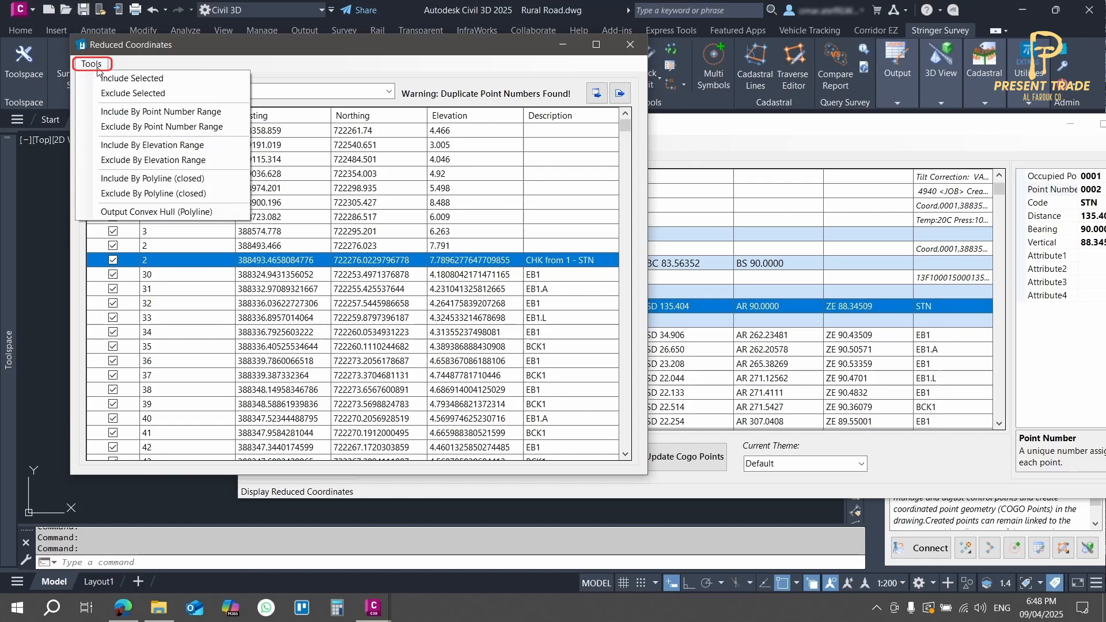
left_click(144, 94)
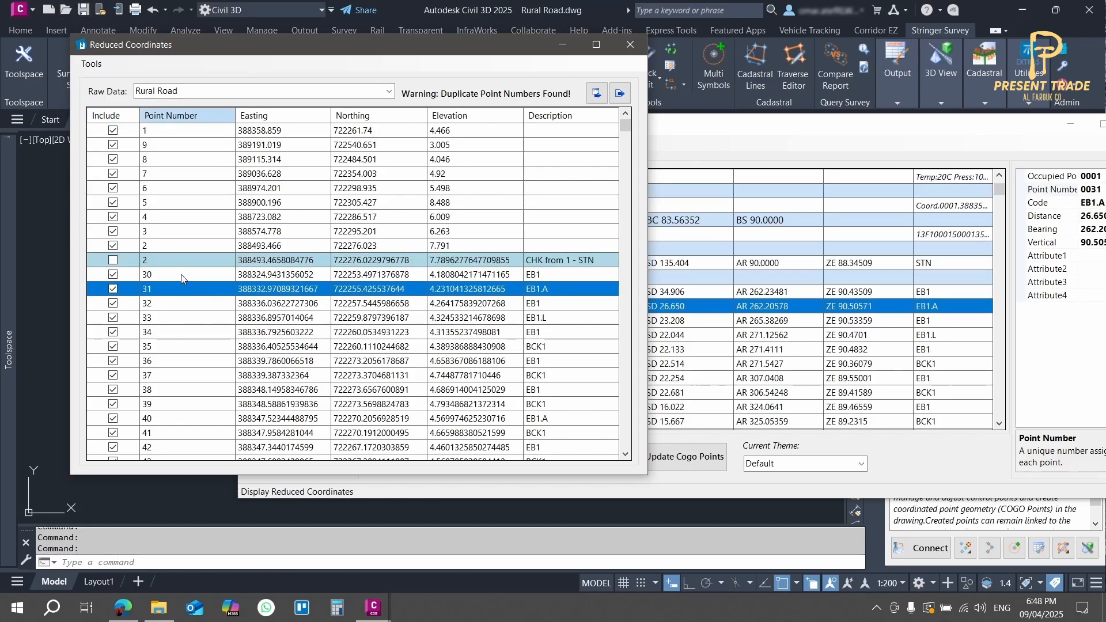
left_click(166, 250)
Step: Try to place the reduced coordinates as a table in the drawing, and close the reduced coordinates
left_click(619, 93)
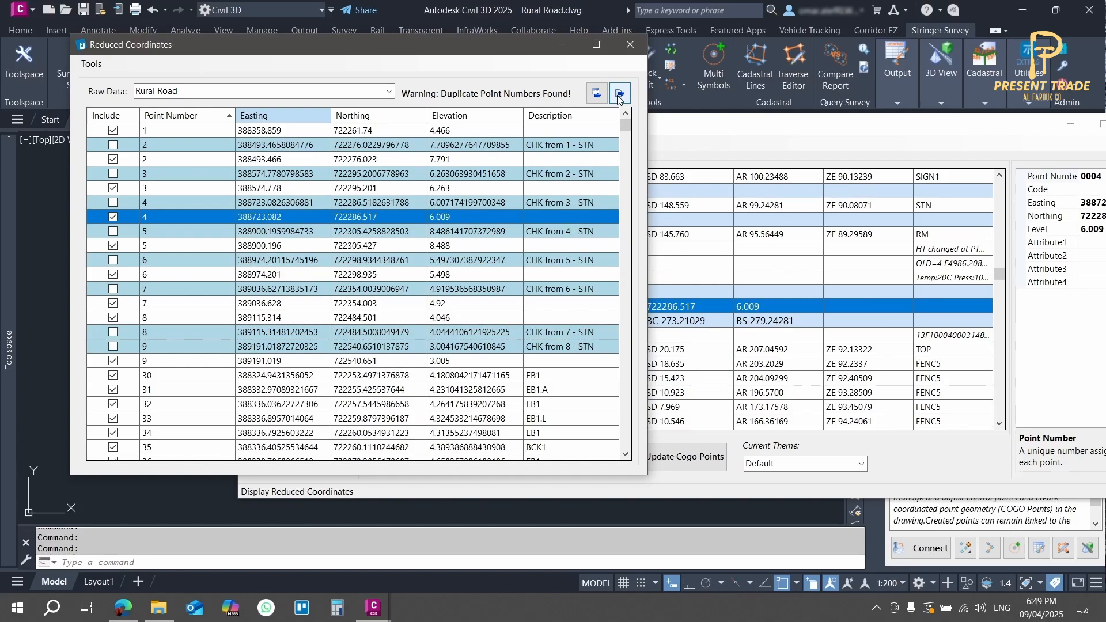
left_click(619, 94)
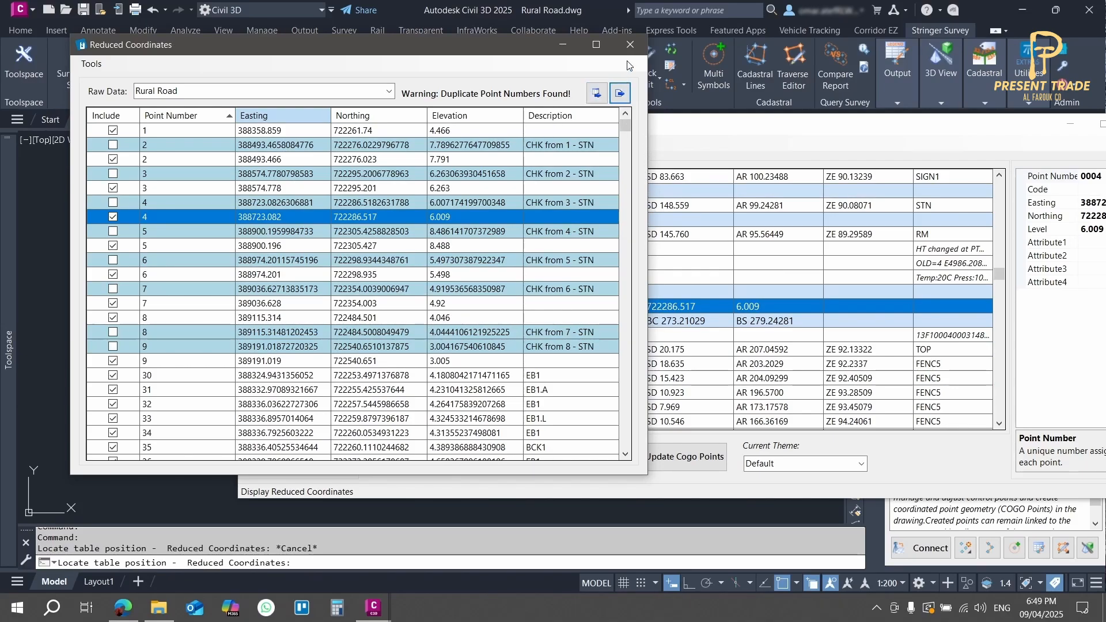
left_click(631, 45)
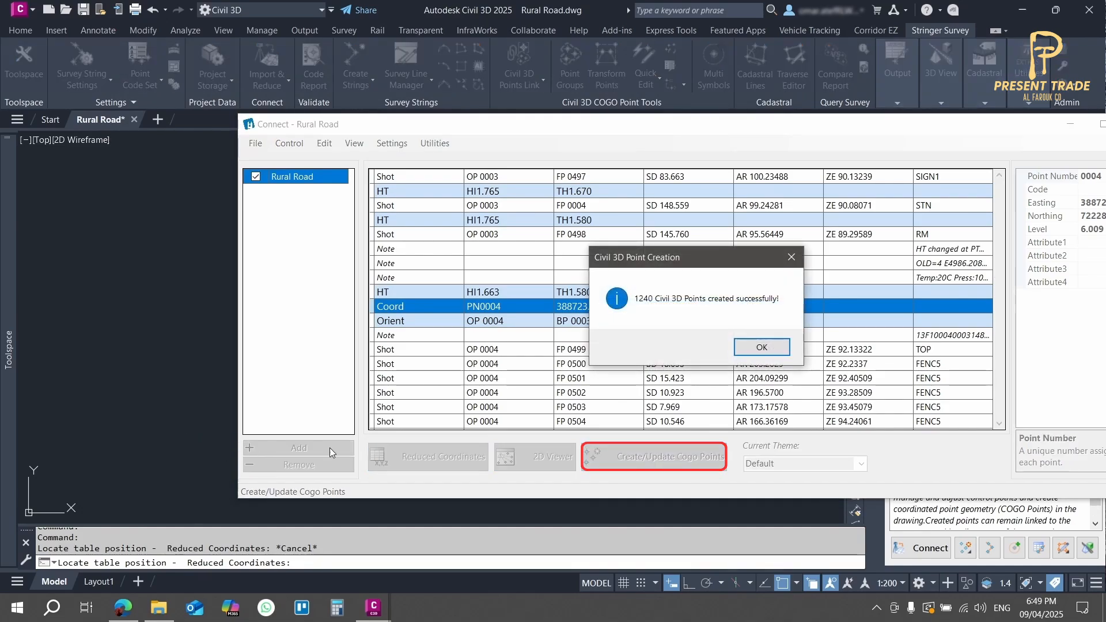
Step: Create the Civil 3D COGO points from the Rural Road survey and proceed to creating survey lines
left_click(762, 347)
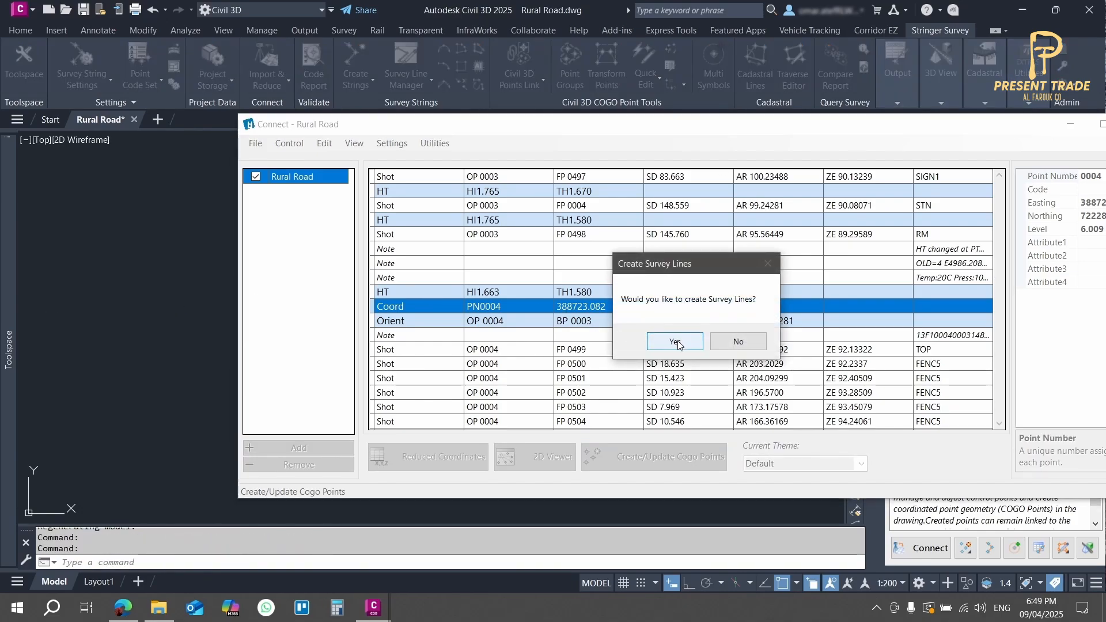
left_click(679, 339)
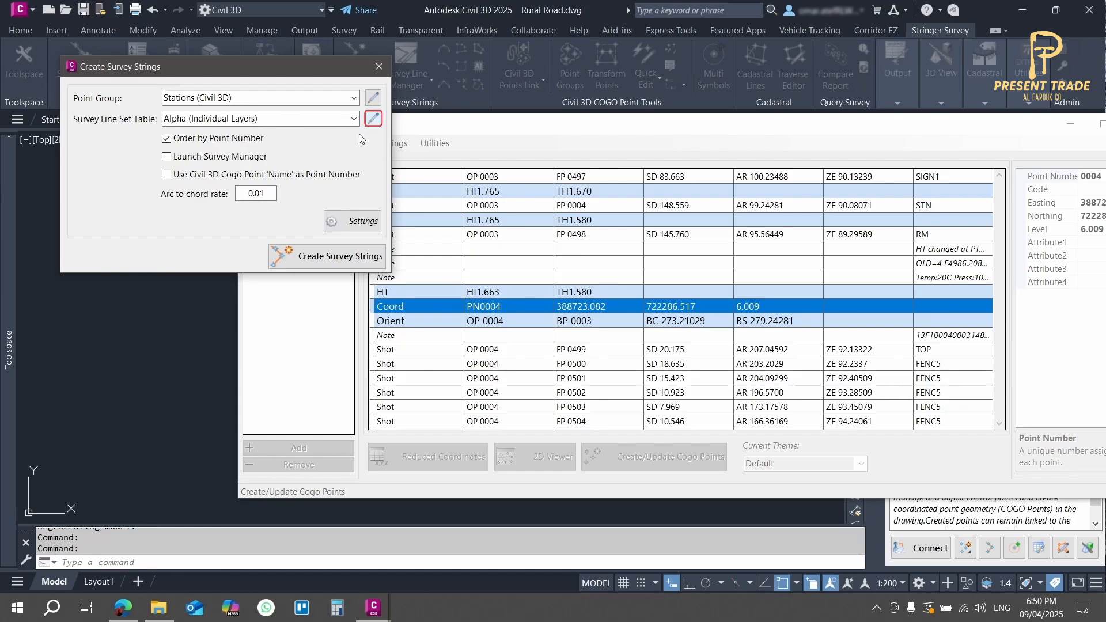
Step: Review the Numeric and Alpha (Individual Layers) survey line set tables, closing them without applying changes
left_click(372, 119)
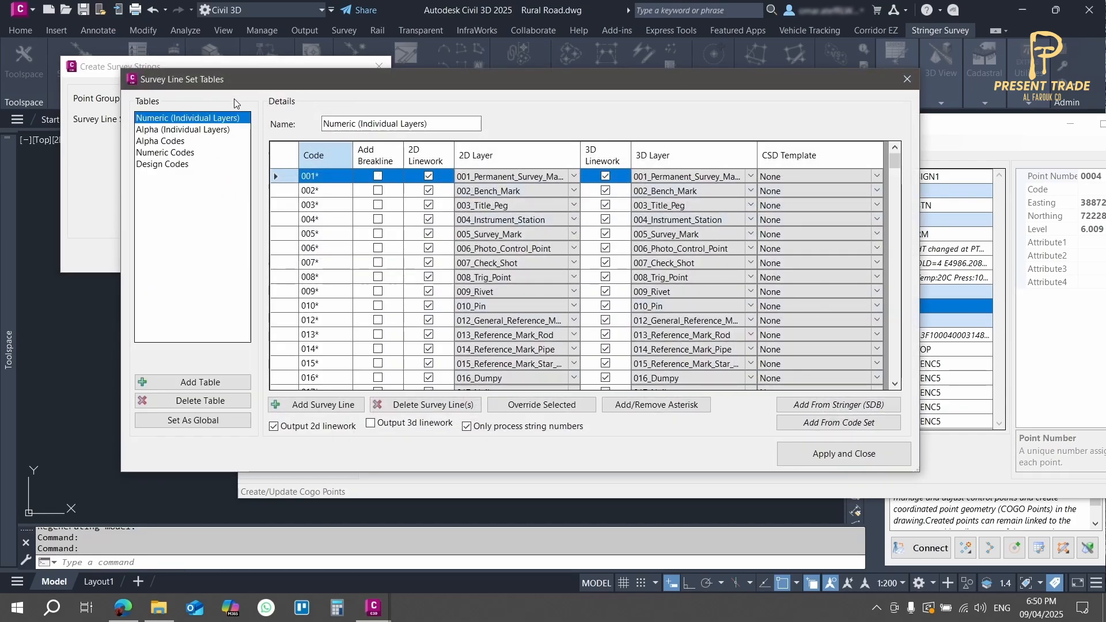
left_click(281, 191)
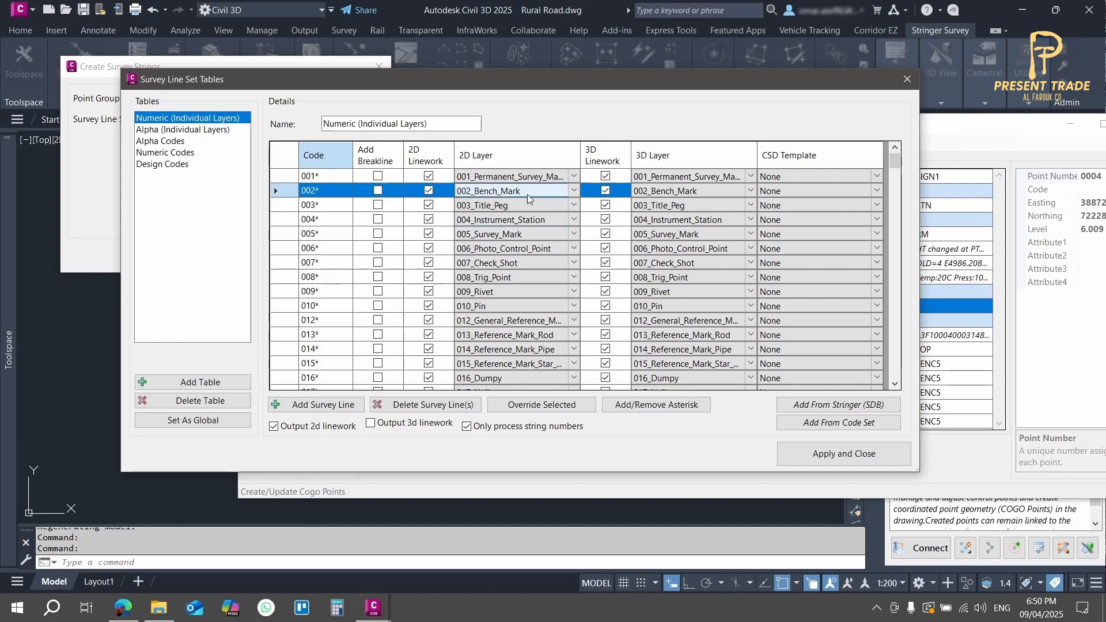
left_click(190, 129)
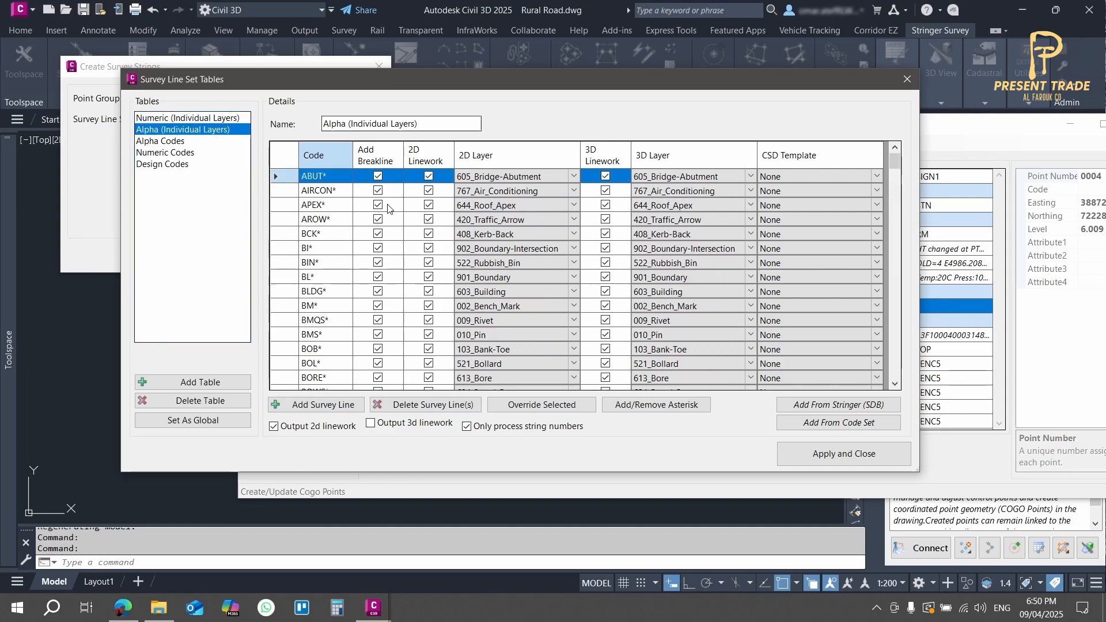
scroll(535, 223, "down", 20)
left_click(907, 79)
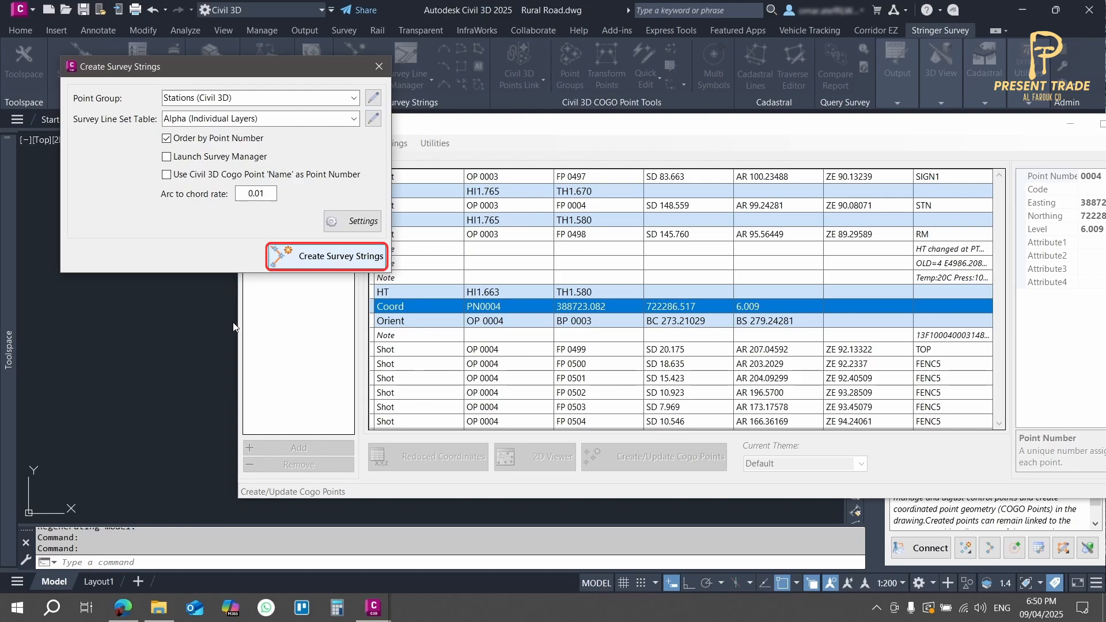
Step: Minimize Connect and inspect the whole survey in the drawing, focusing on the points at the road's western end
left_click(1070, 124)
left_click(478, 219)
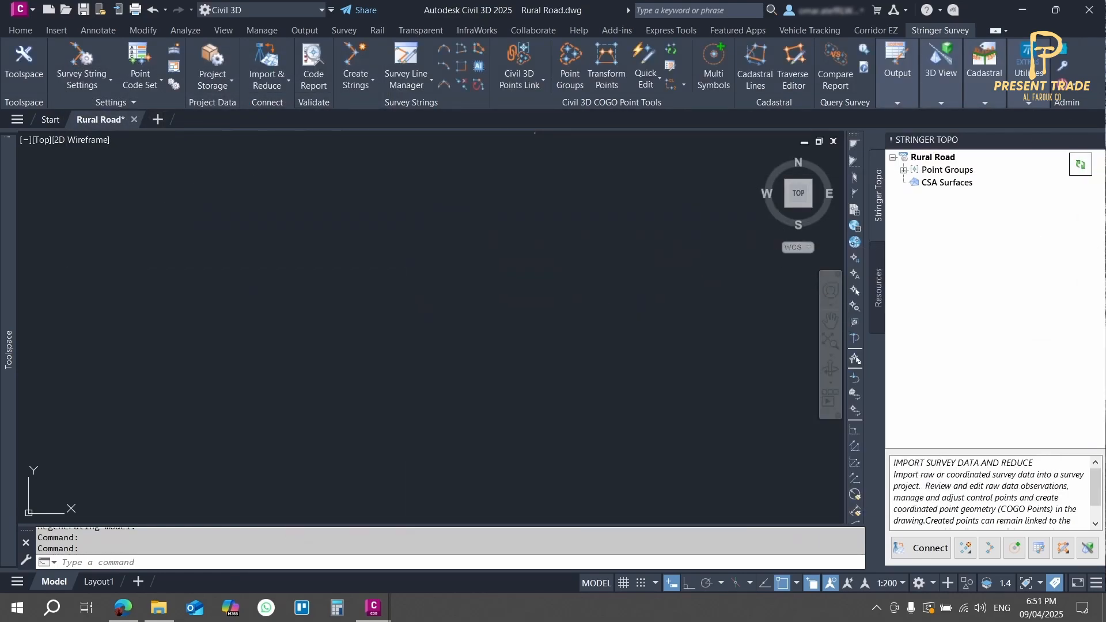
middle_click(549, 185)
middle_click(548, 184)
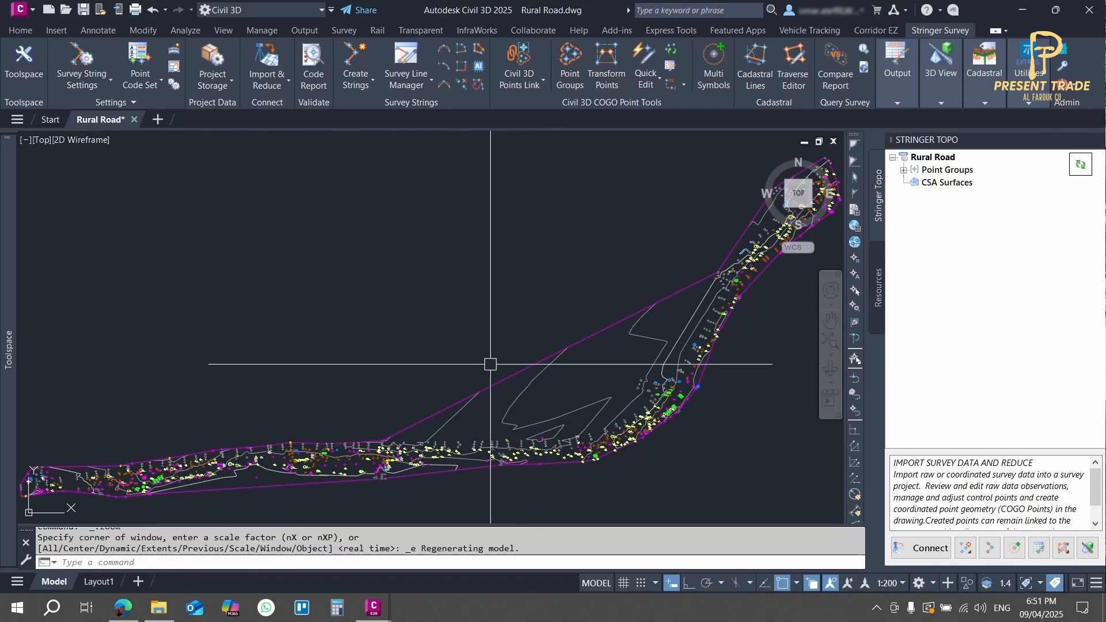
middle_click_drag(441, 379, 504, 304)
middle_click_drag(211, 409, 414, 271)
scroll(415, 271, "up", 8)
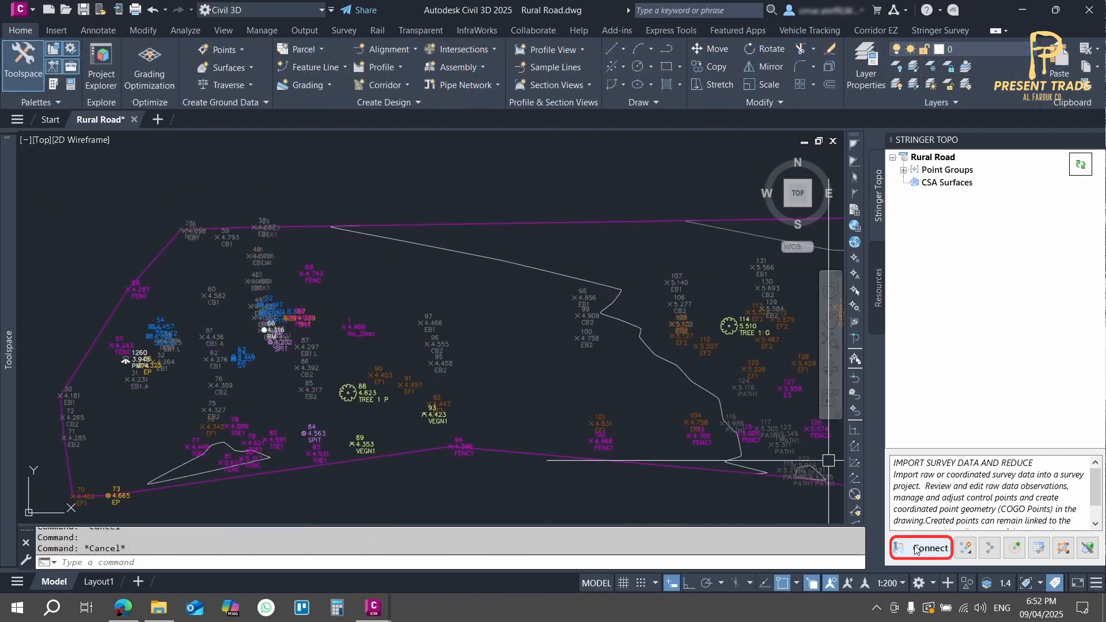
Step: Close the minimized Connect window and relaunch Connect with the Rural Road project, browsing its raw data
left_click(915, 549)
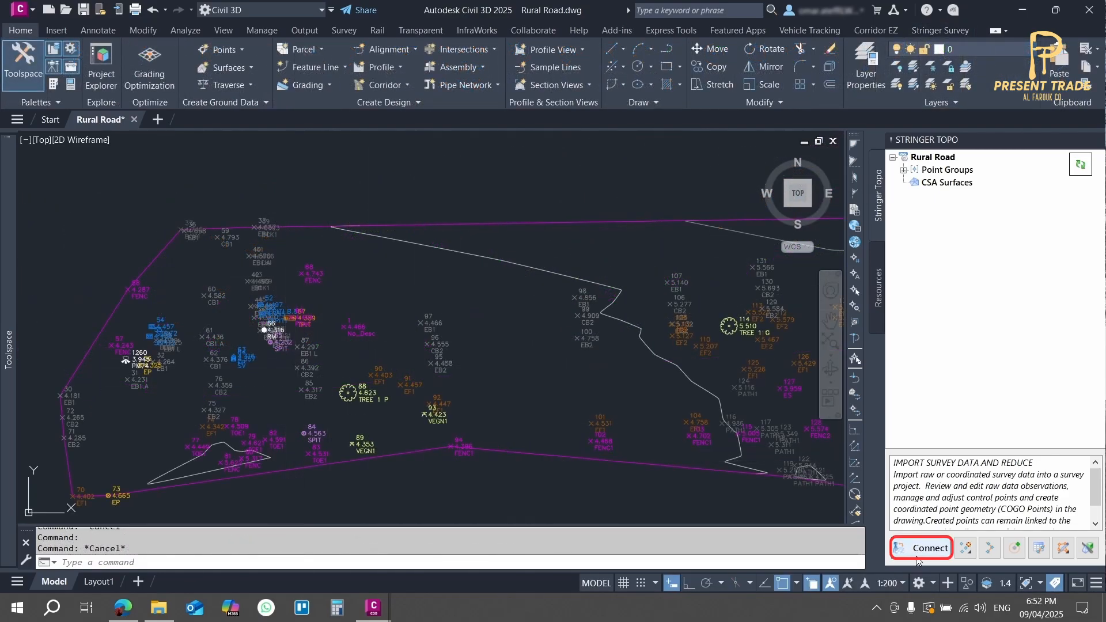
key("Return")
mouse_move(373, 608)
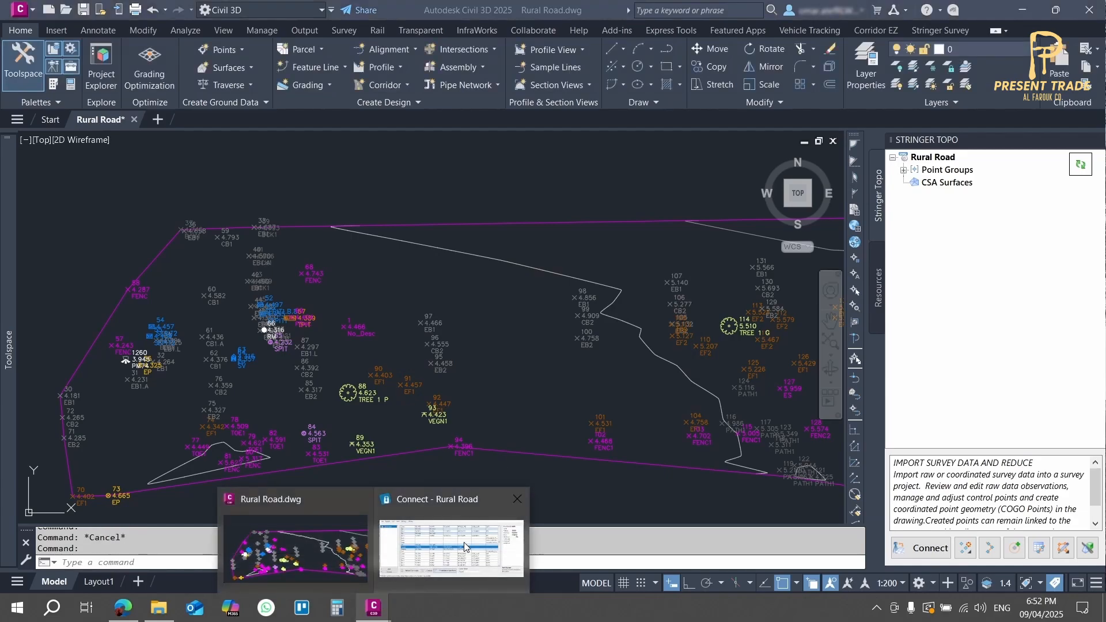
left_click(412, 570)
left_click_drag(909, 127, 808, 126)
left_click(1037, 122)
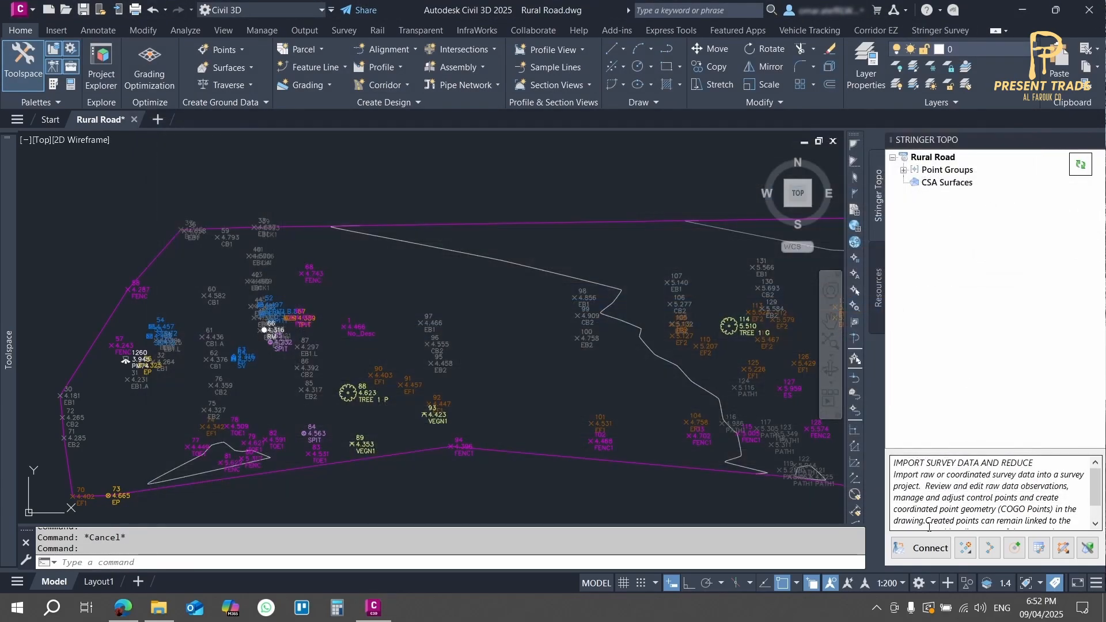
left_click(932, 549)
scroll(424, 273, "down", 3)
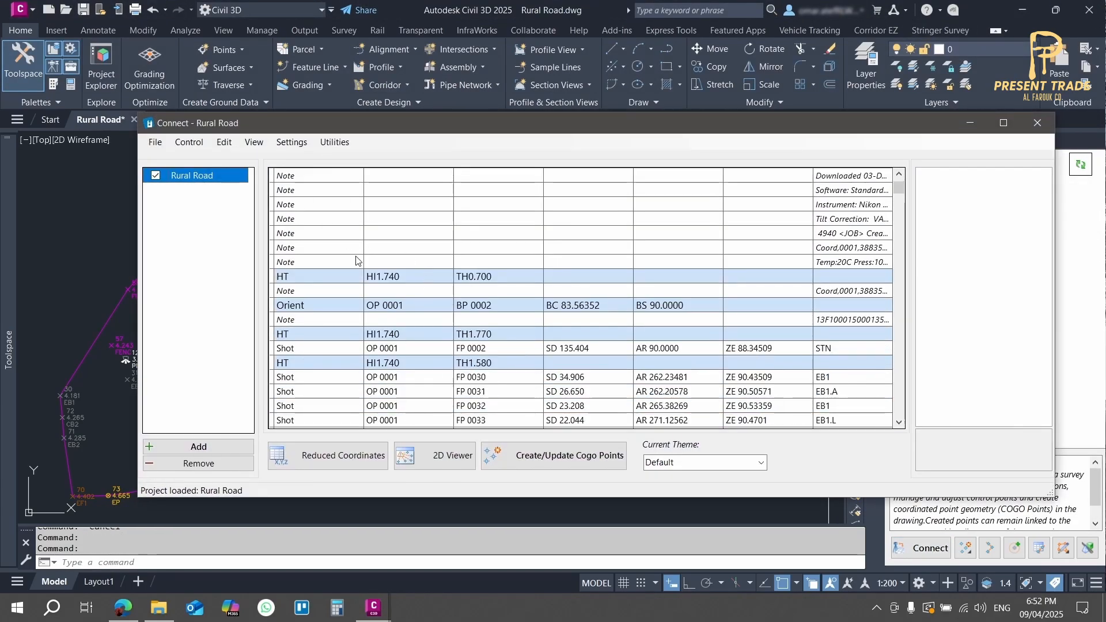
scroll(473, 394, "down", 15)
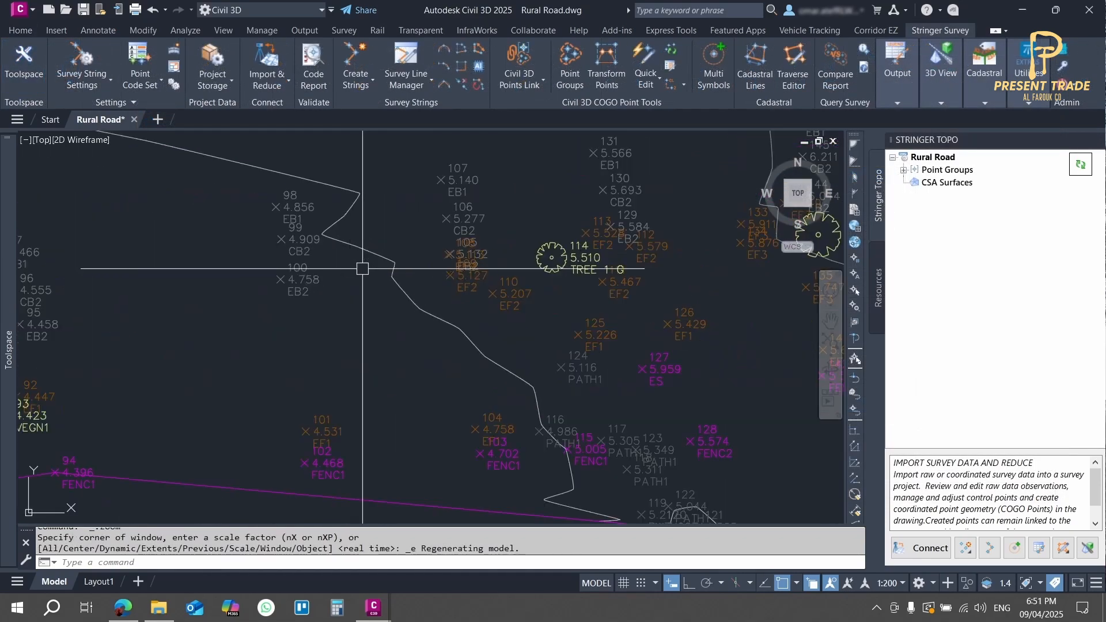
Step: Select COGO point 109 to check its layer, examine the points at the western end, and clear the selection
scroll(473, 283, "up", 3)
left_click(542, 279)
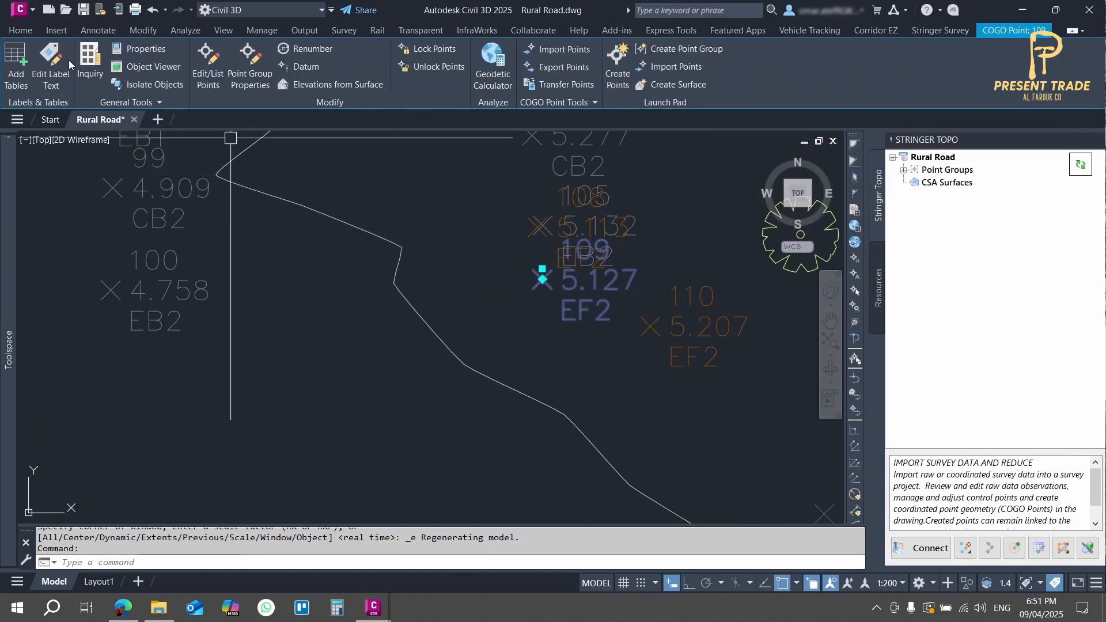
left_click(20, 30)
scroll(523, 318, "down", 8)
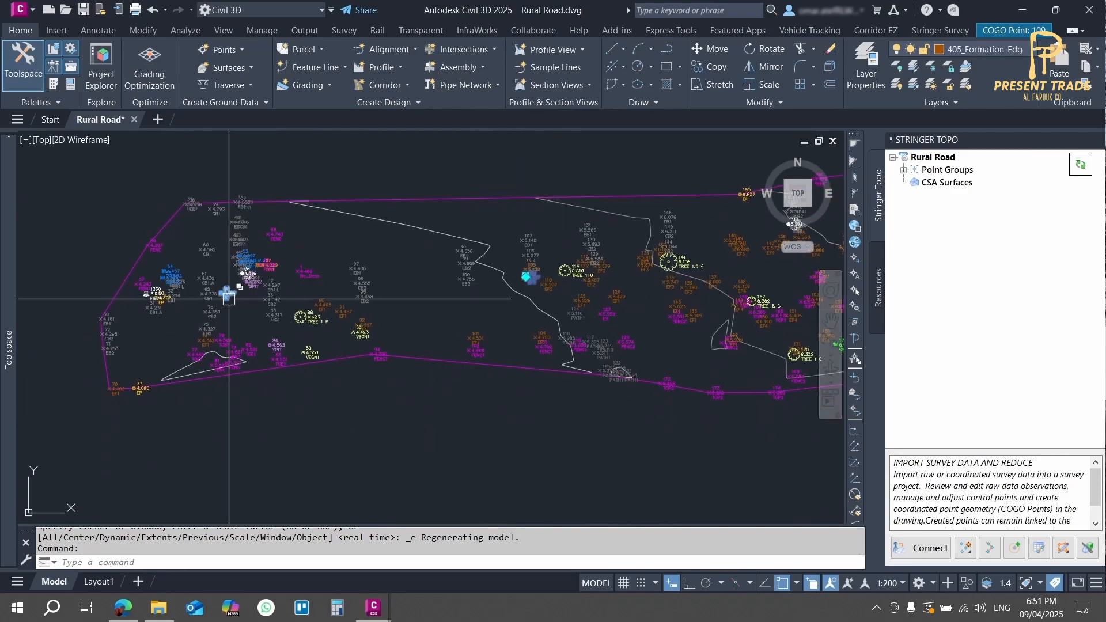
scroll(232, 295, "up", 6)
scroll(518, 353, "down", 3)
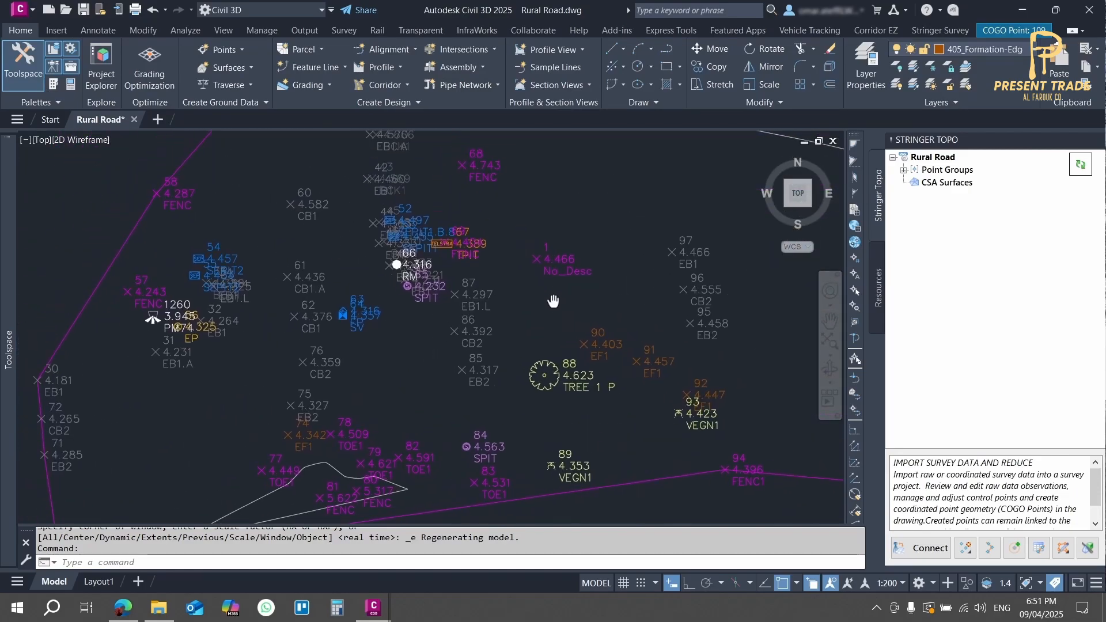
scroll(178, 250, "up", 5)
scroll(177, 250, "down", 3)
middle_click_drag(731, 329, 490, 346)
scroll(541, 275, "up", 2)
key("Escape")
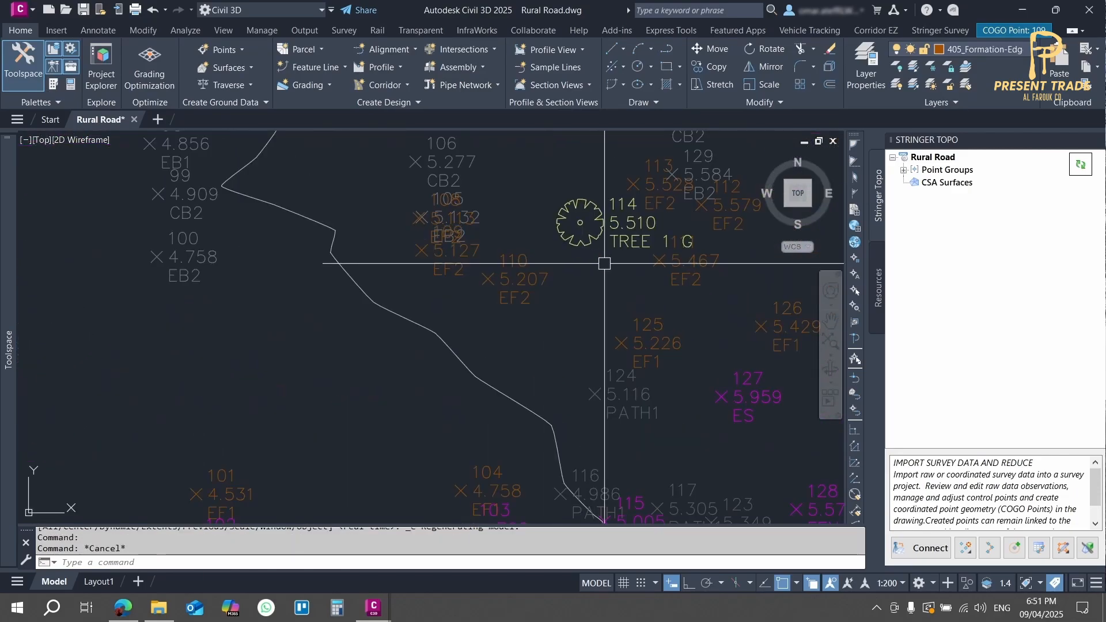
Step: Examine the coded points and the tree and seat symbols along the road east of point 114
scroll(606, 262, "down", 2)
middle_click_drag(612, 258, 381, 274)
scroll(665, 321, "up", 2)
middle_click_drag(665, 321, 469, 291)
scroll(375, 411, "down", 2)
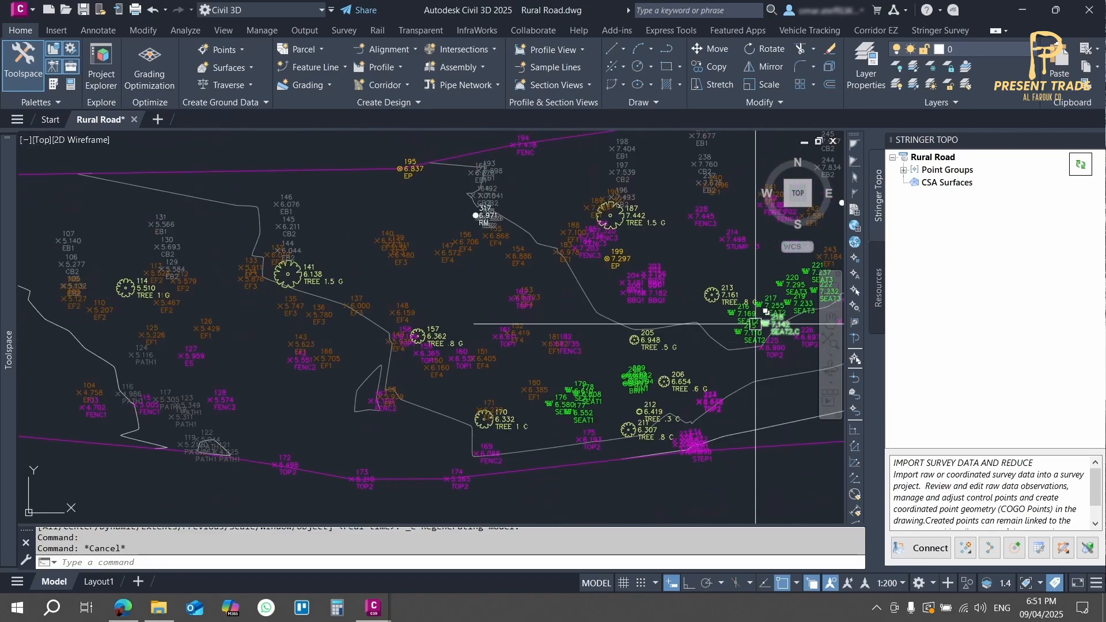
scroll(765, 323, "up", 3)
mouse_move(766, 323)
middle_mouse_down()
mouse_move(610, 344)
mouse_move(400, 422)
middle_mouse_up()
scroll(609, 344, "down", 4)
scroll(497, 388, "up", 3)
Step: Select the TIN surface to identify its contours, clear the selection, and inspect the survey points farther along the road
left_click(493, 354)
scroll(498, 349, "down", 1)
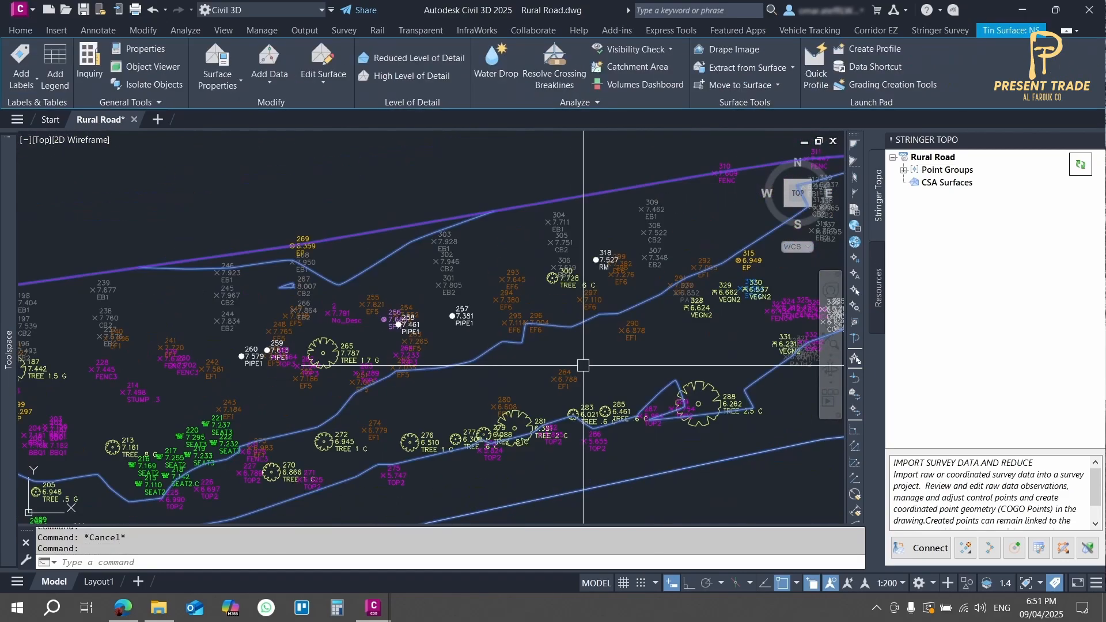
scroll(582, 366, "down", 1)
middle_click_drag(583, 365, 401, 359)
key("Escape")
scroll(319, 363, "up", 2)
scroll(407, 272, "up", 2)
scroll(303, 370, "down", 5)
scroll(495, 346, "up", 5)
scroll(407, 346, "up", 2)
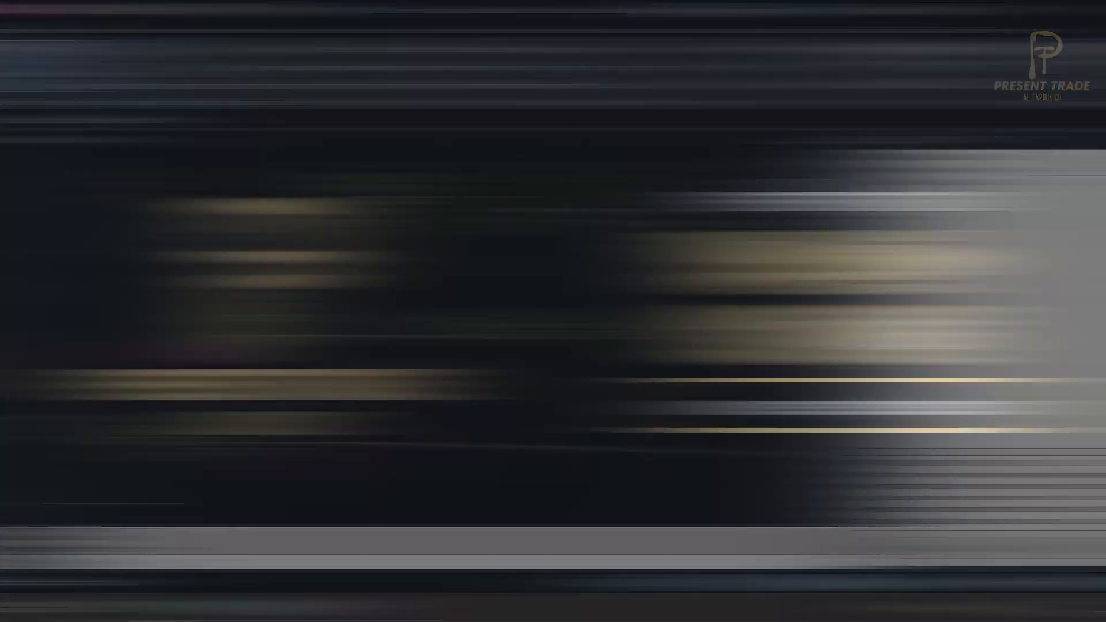